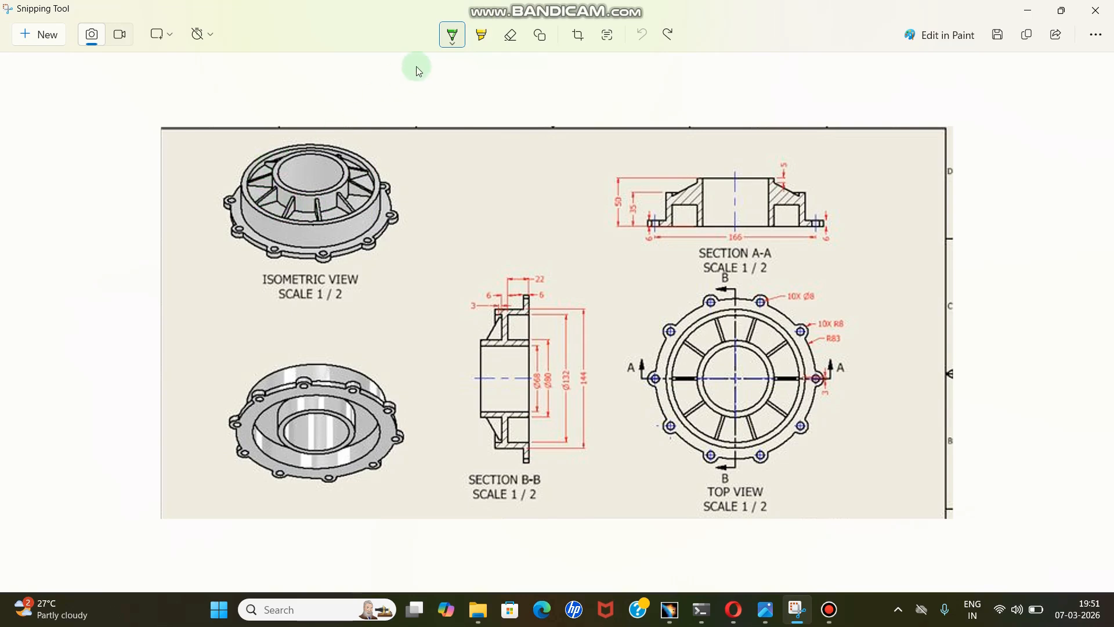
- Outline the horizontal rib beside the hub in the top view with the green pen and write 360 next to it
left_click(451, 36)
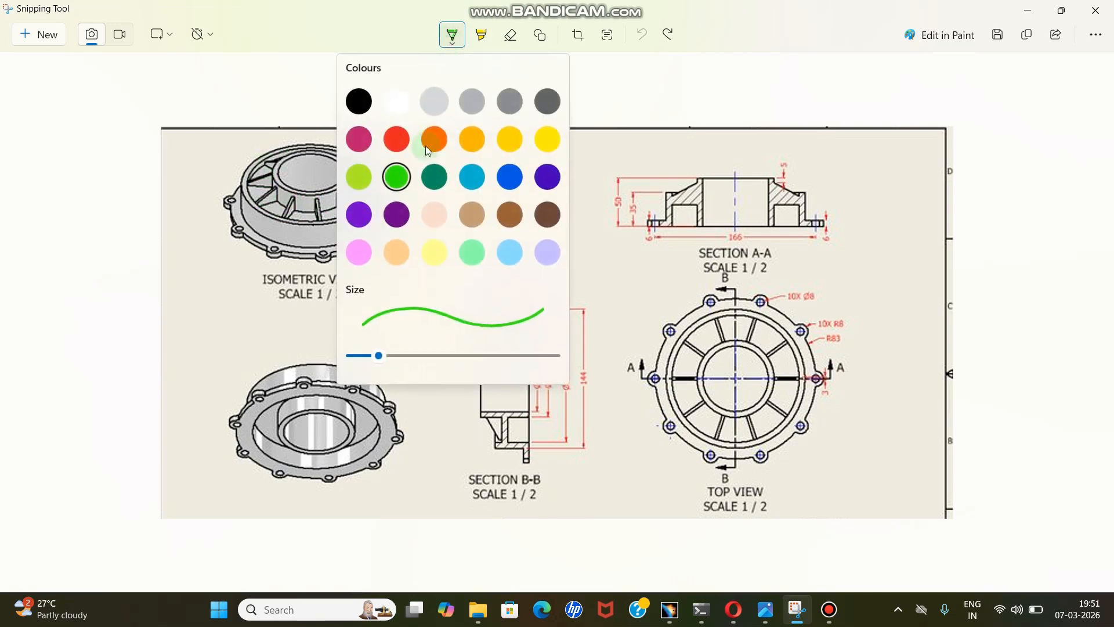
left_click(397, 178)
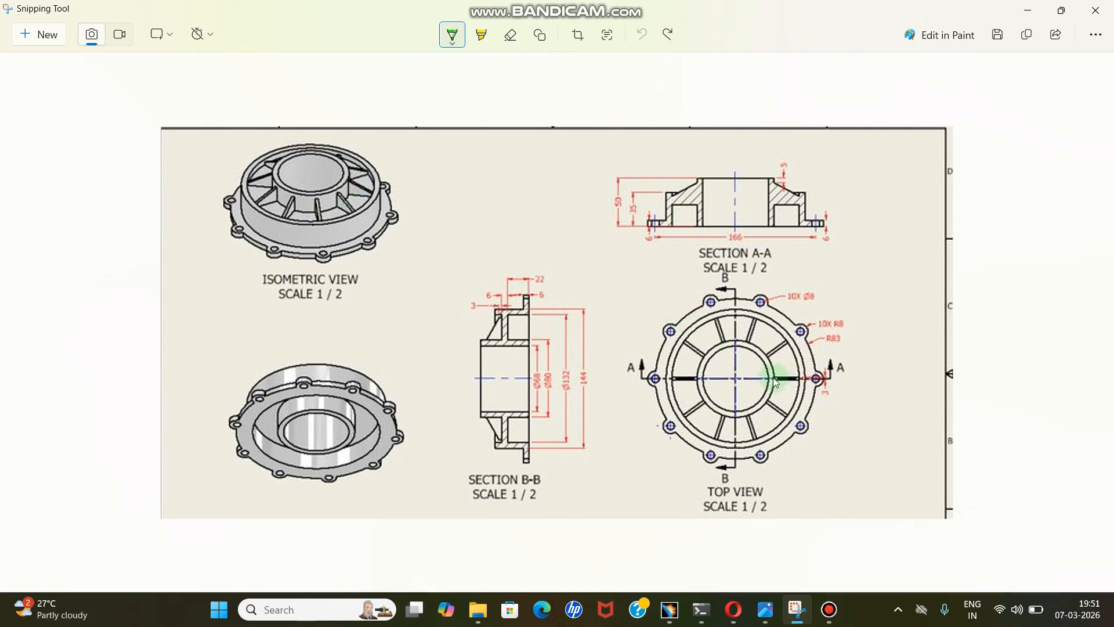
mouse_move(789, 377)
left_mouse_down()
mouse_move(804, 380)
mouse_move(775, 377)
left_mouse_up()
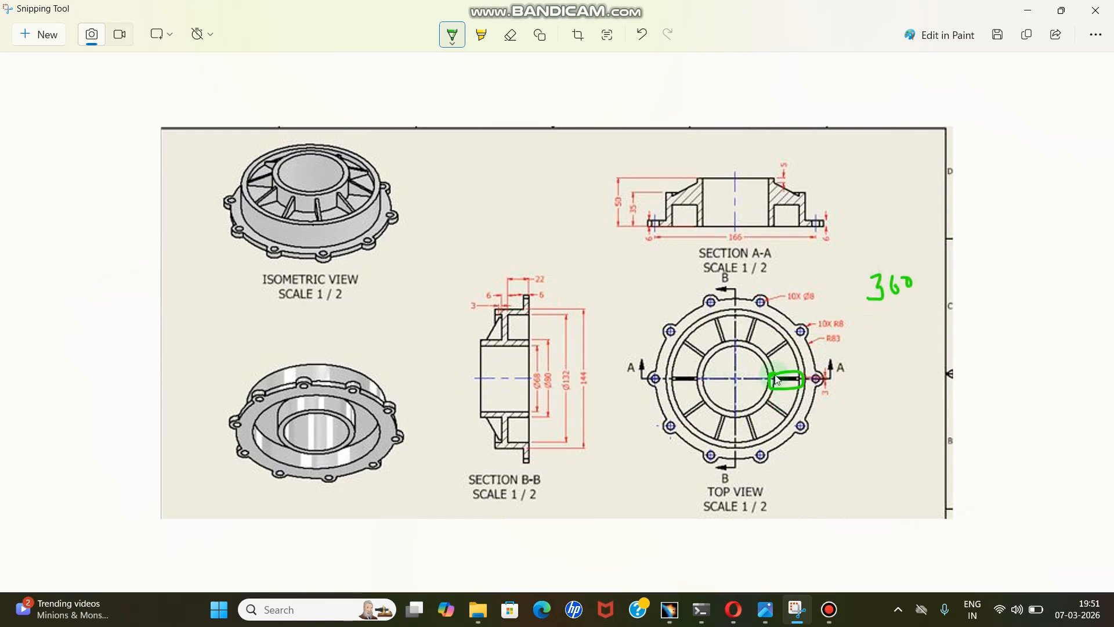
- Trace the circular path through the top view's ribs with green strokes, and undo them
mouse_move(792, 377)
left_mouse_down()
mouse_move(780, 345)
mouse_move(744, 335)
left_mouse_up()
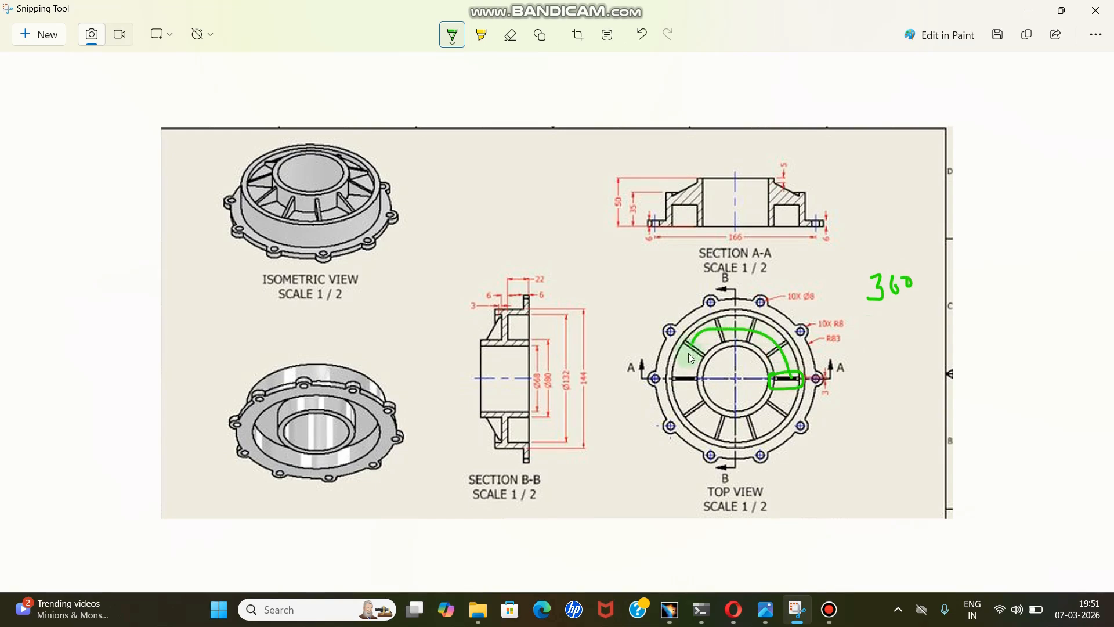
mouse_move(695, 408)
left_mouse_down()
mouse_move(715, 426)
mouse_move(738, 426)
left_mouse_up()
left_click_drag(746, 424, 768, 413)
key("ctrl+z")
key("ctrl+z")
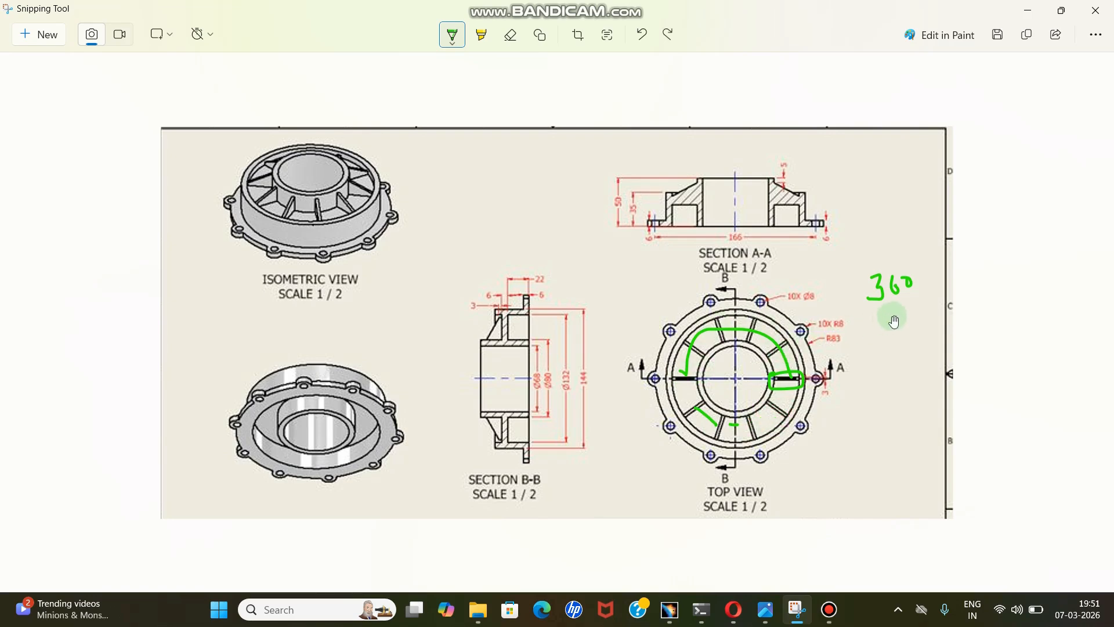
key("ctrl+z")
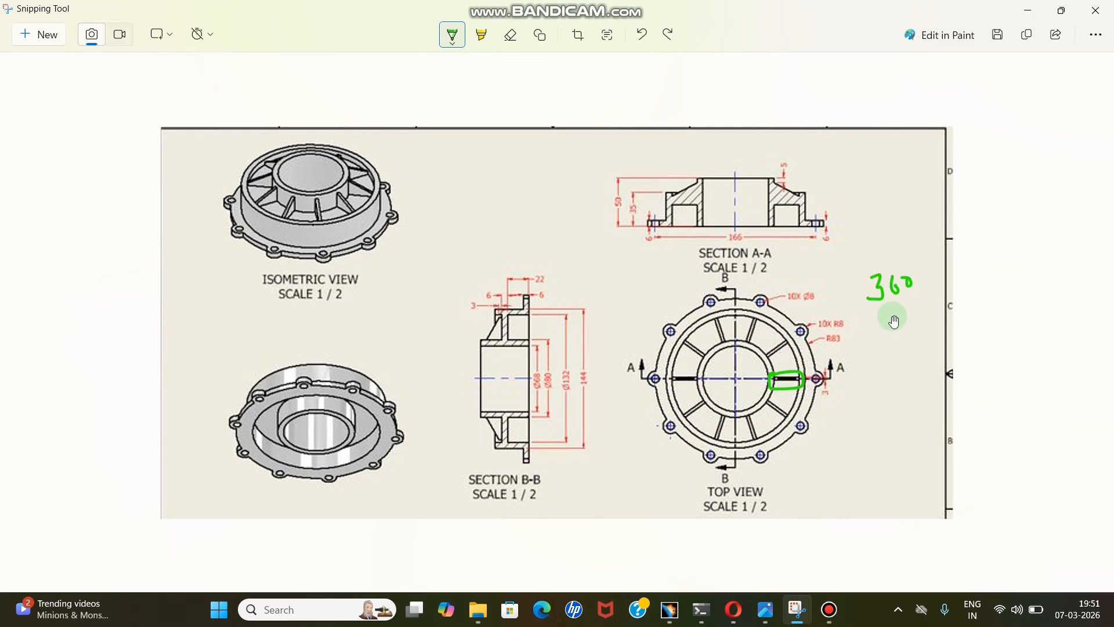
key("ctrl+z")
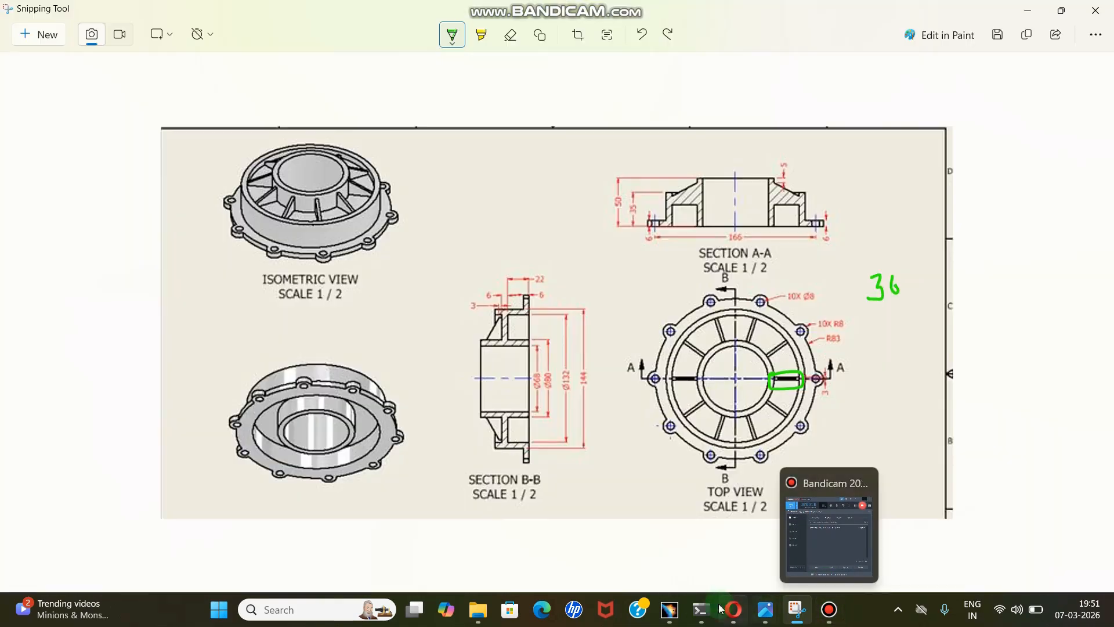
- Switch to the flange part in CATIA V5 and undock the Transformation Features toolbar beside the model
mouse_move(669, 609)
left_click(698, 545)
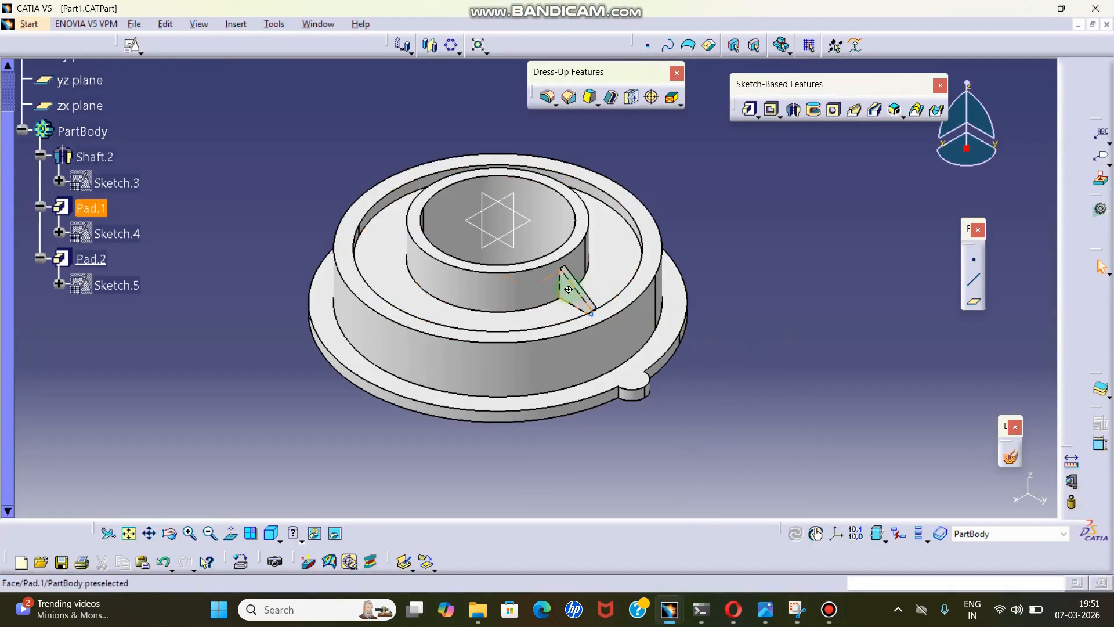
middle_click_drag(569, 287, 663, 376)
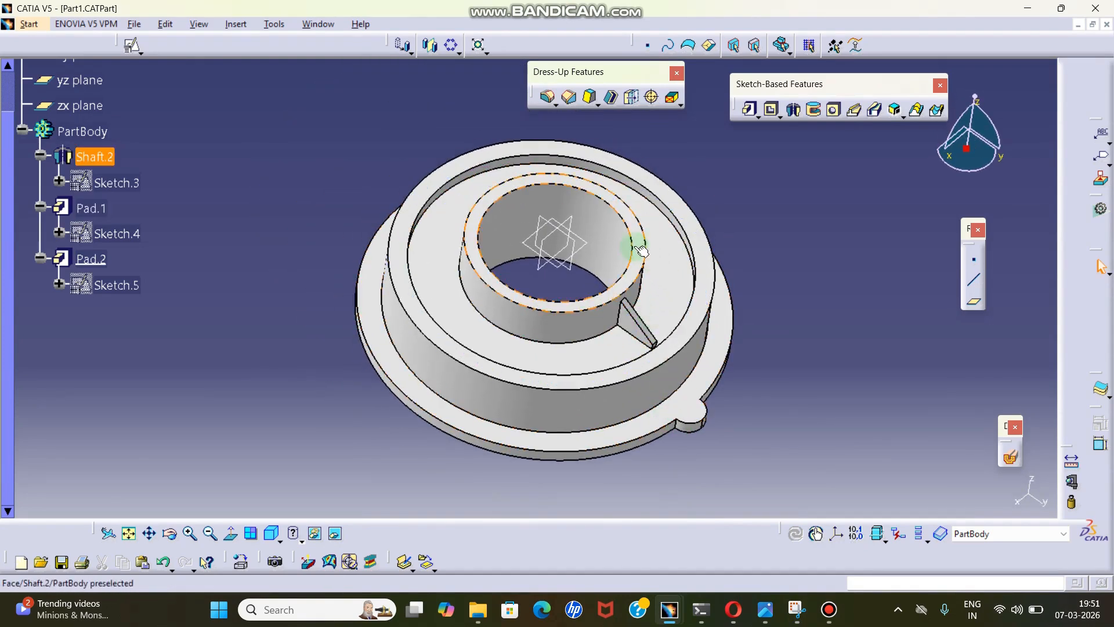
middle_click_drag(607, 201, 592, 219)
left_click(796, 222)
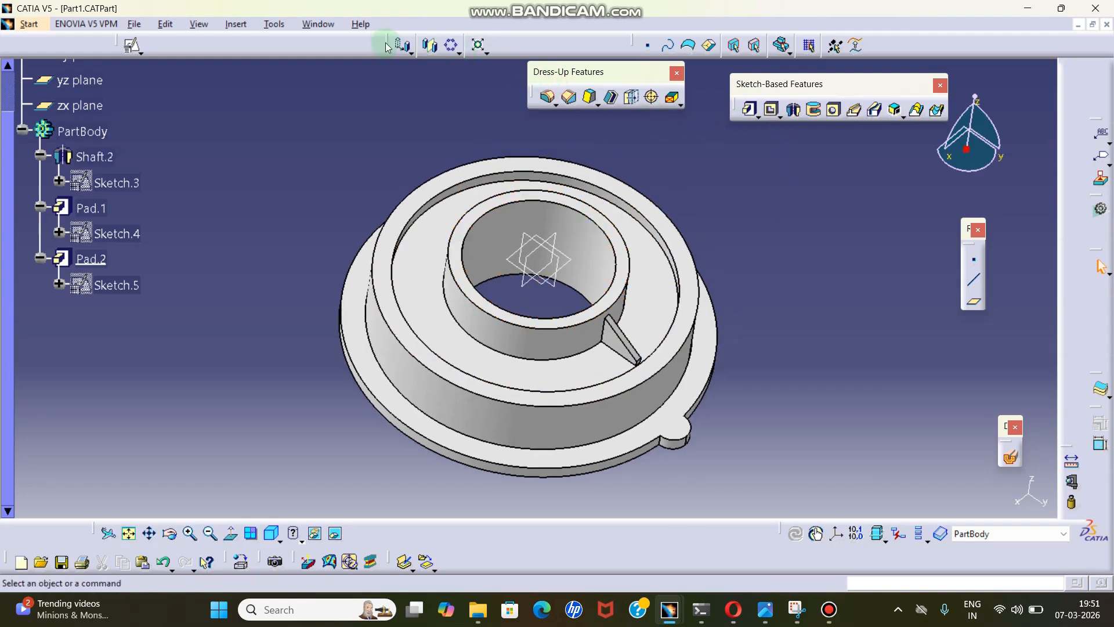
left_click_drag(388, 47, 400, 94)
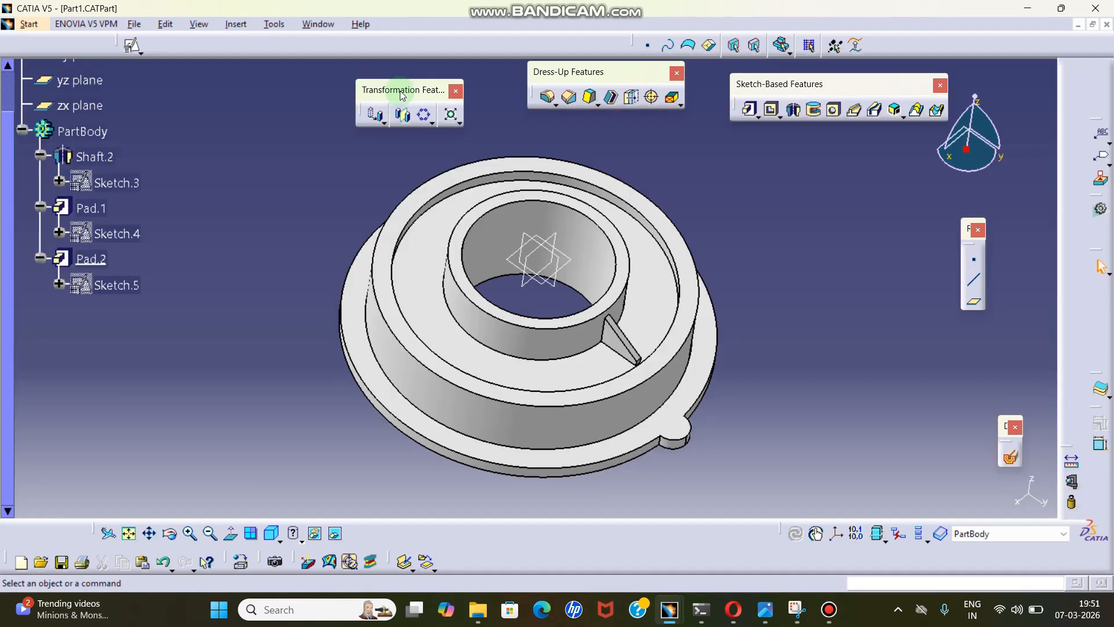
- Try a circular pattern of the current solid with a cylindrical Shaft.2 face as reference, and preview it
left_click(430, 118)
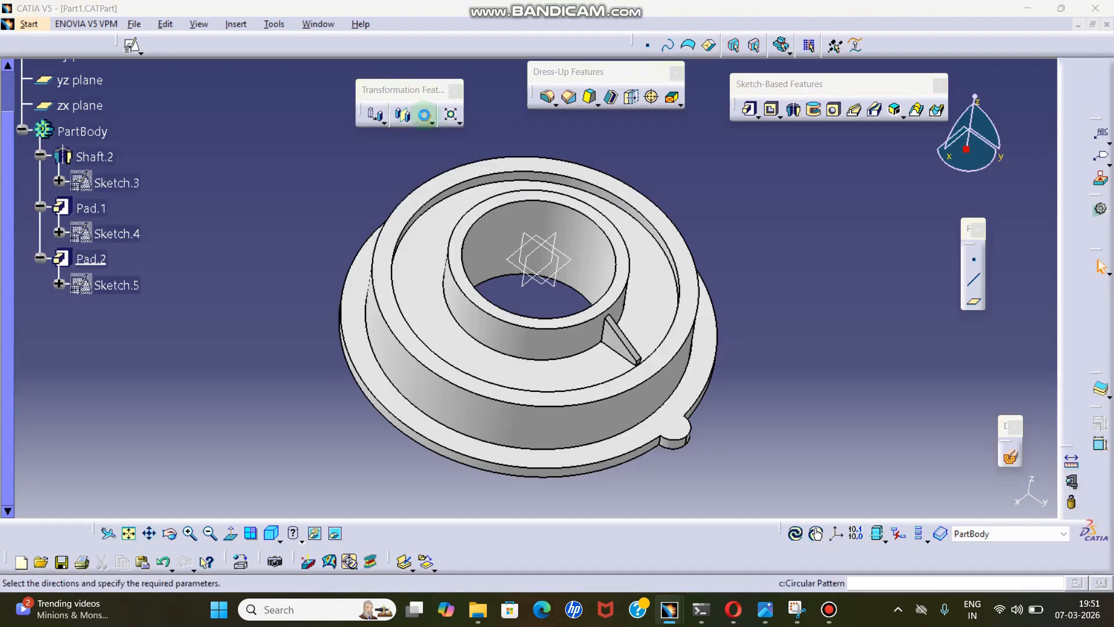
left_click(879, 91)
left_click_drag(878, 91, 828, 154)
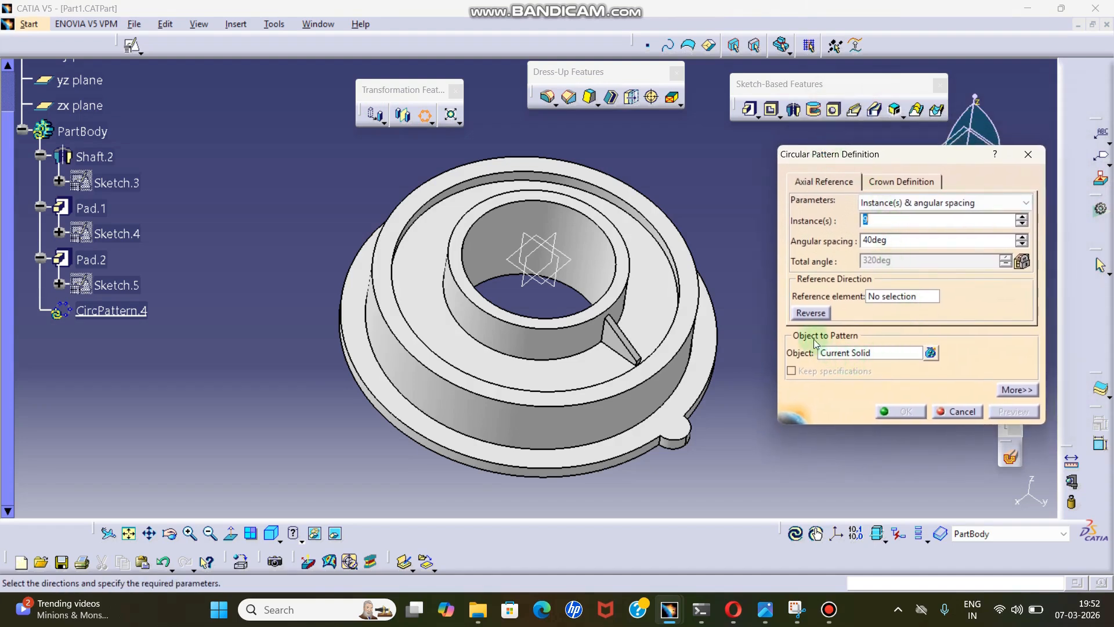
left_click(845, 355)
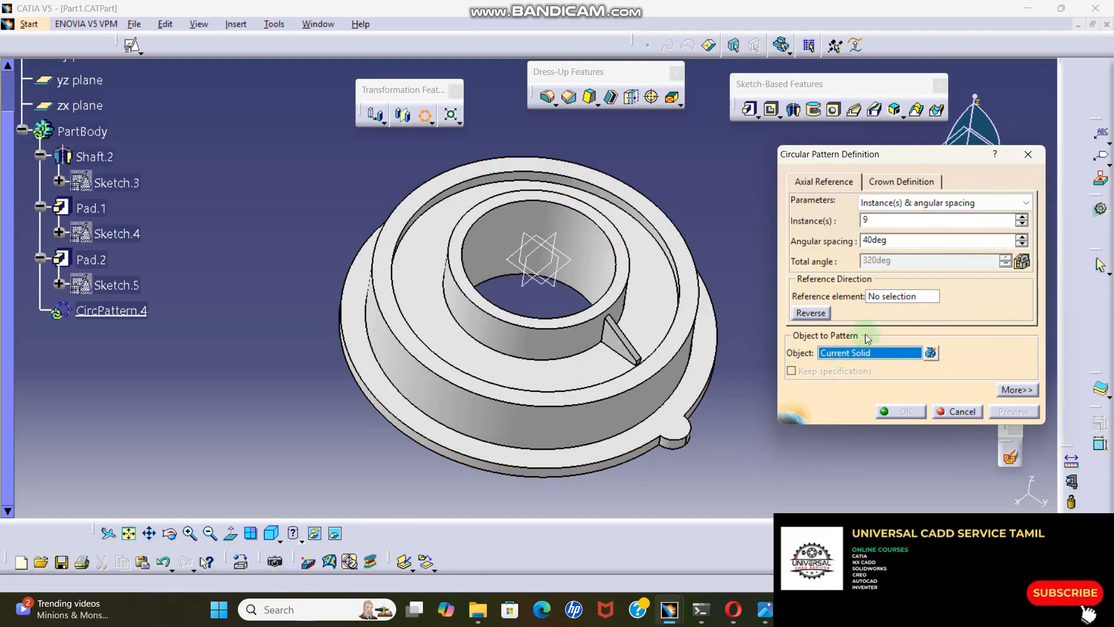
left_click(893, 296)
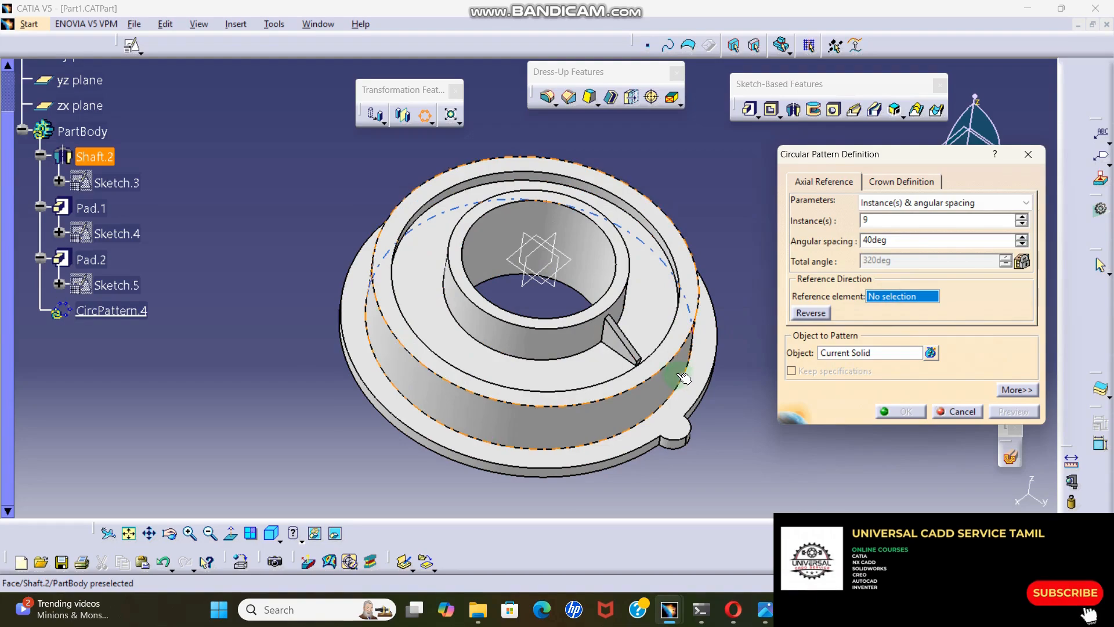
left_click(684, 343)
mouse_move(431, 281)
middle_mouse_down()
mouse_move(495, 284)
mouse_move(547, 303)
mouse_move(442, 271)
mouse_move(449, 282)
middle_mouse_up()
left_click(1014, 410)
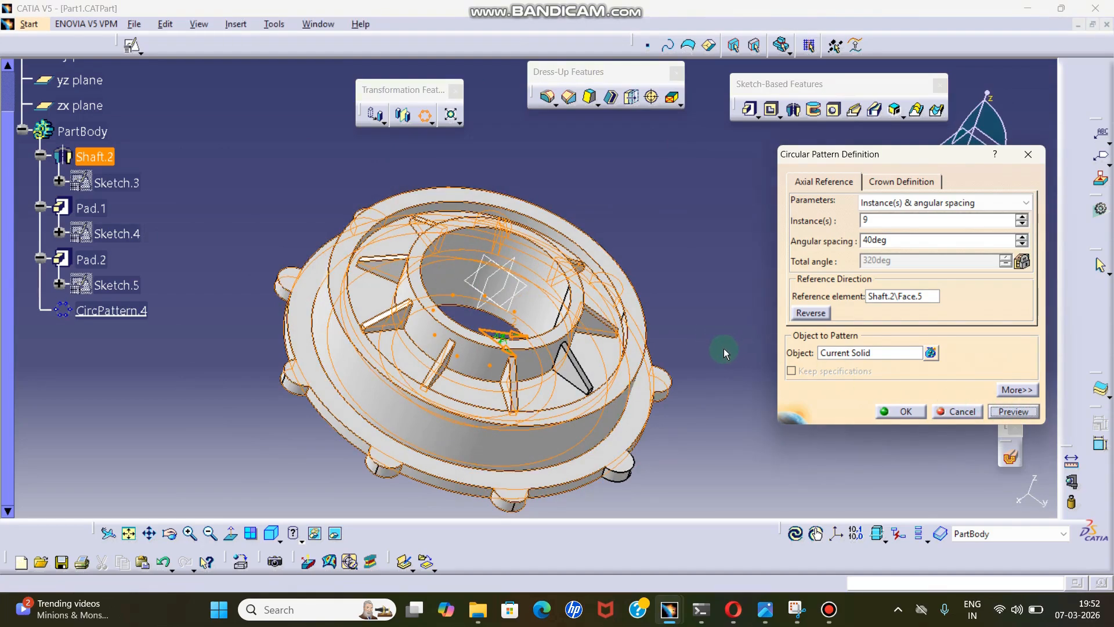
middle_click_drag(705, 342, 640, 250)
left_click(1027, 154)
left_click(877, 187)
middle_click_drag(748, 245, 748, 279)
- Set up a circular pattern of the rib Pad.1 with the hub's outer cylindrical face as reference element
left_click(87, 258)
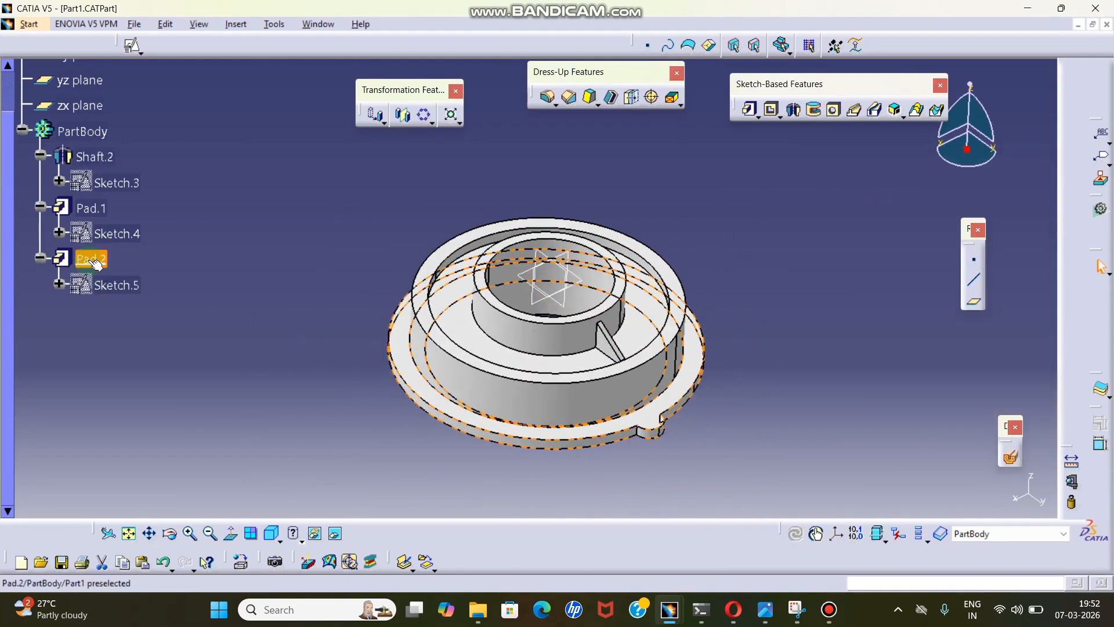
left_click(279, 299)
middle_click_drag(406, 371, 581, 327)
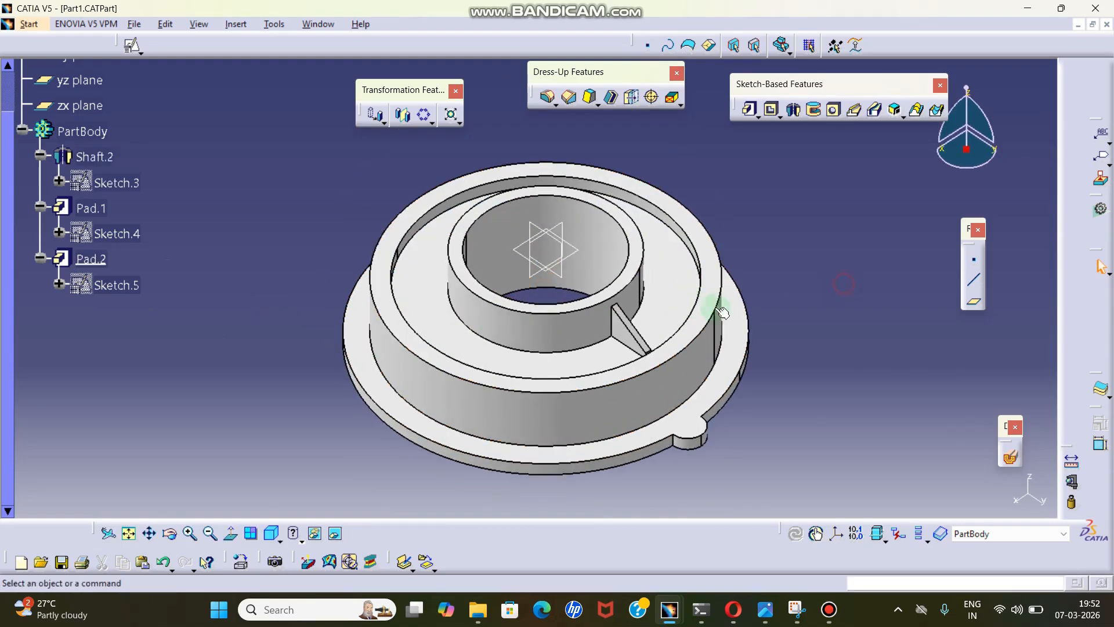
left_click(615, 327)
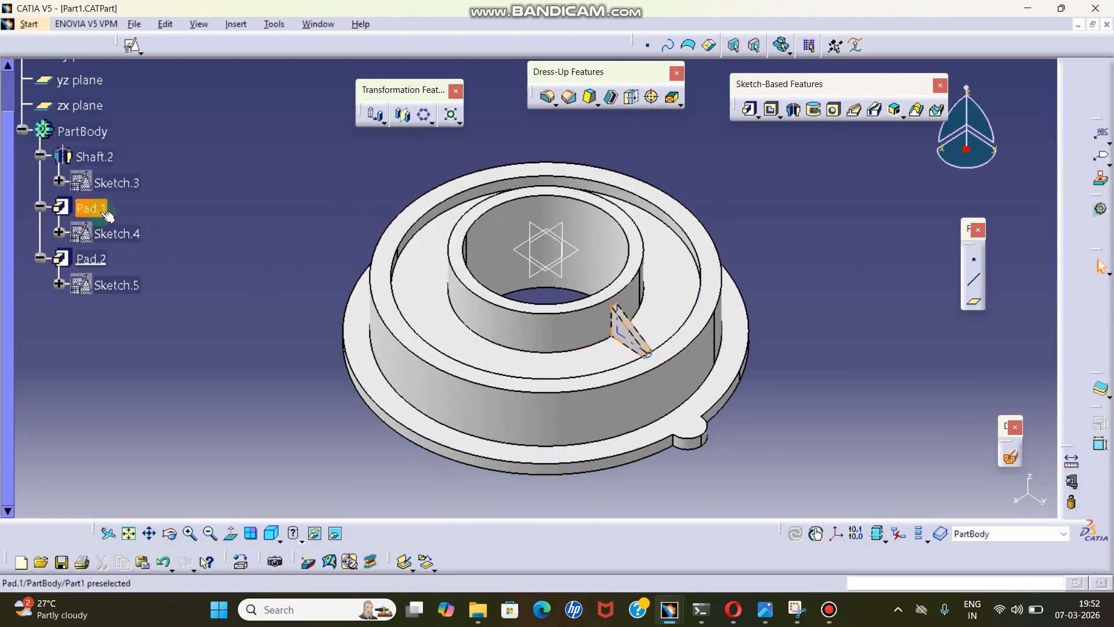
left_click(429, 120)
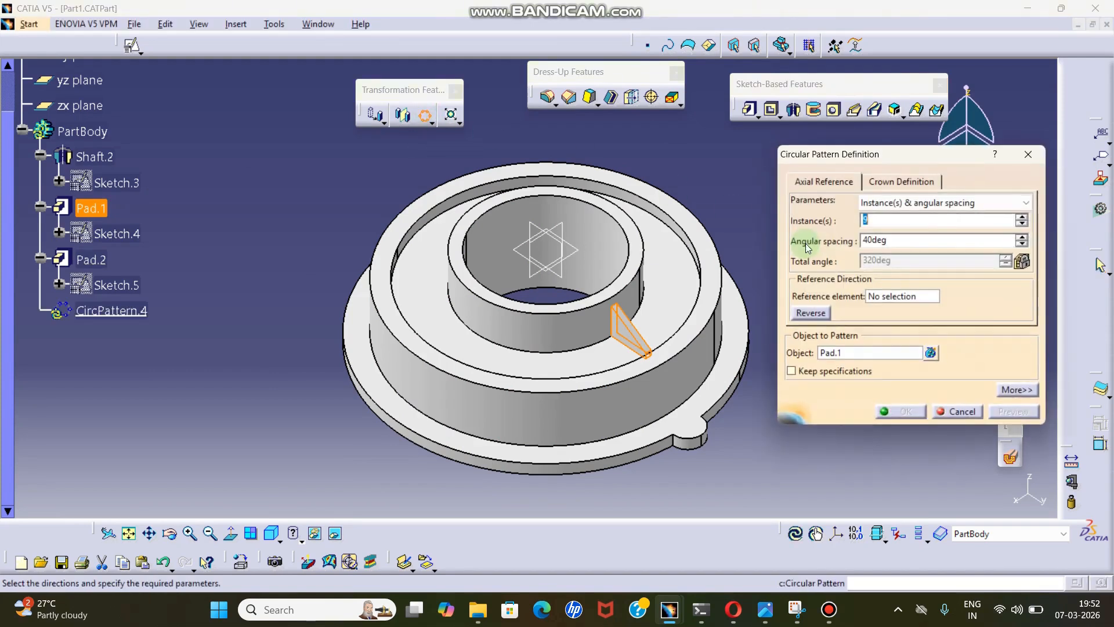
left_click(862, 348)
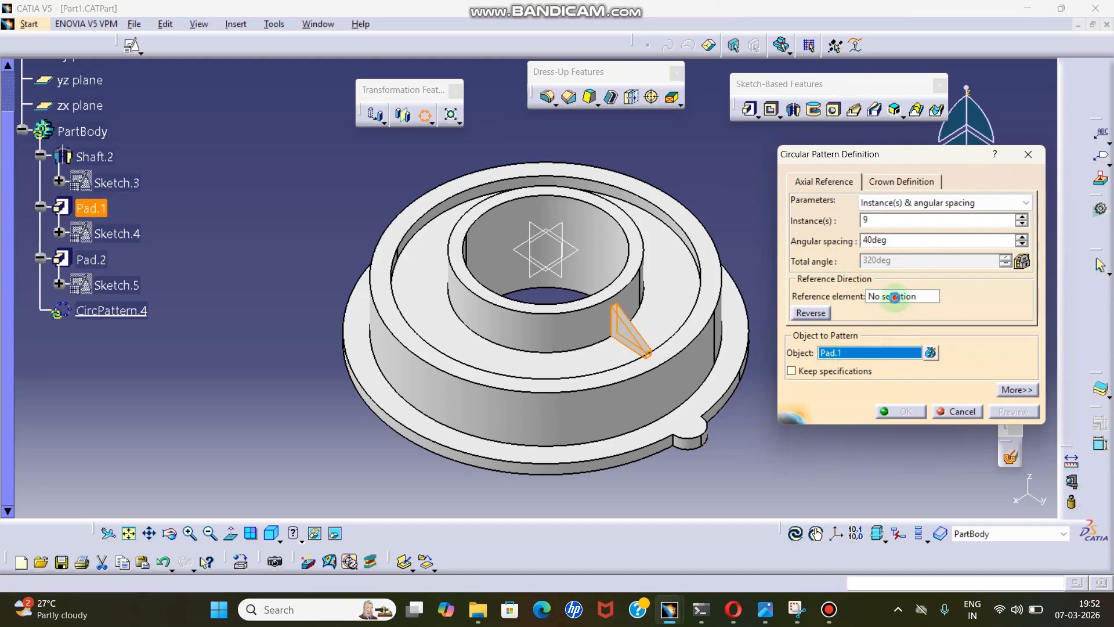
left_click(894, 297)
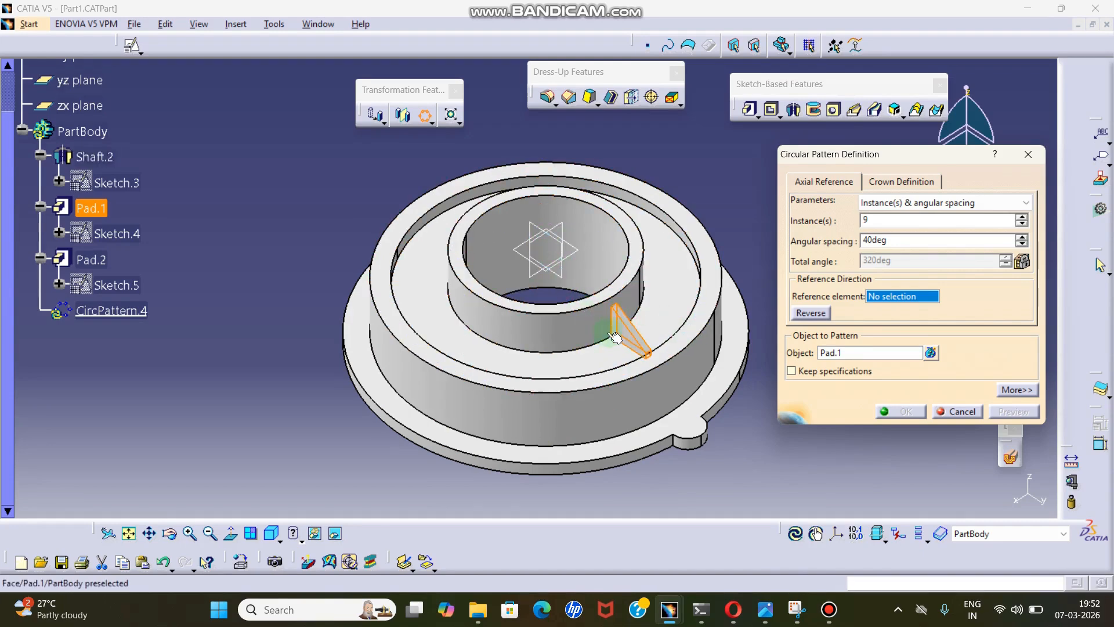
left_click(576, 328)
middle_click_drag(547, 361, 520, 393)
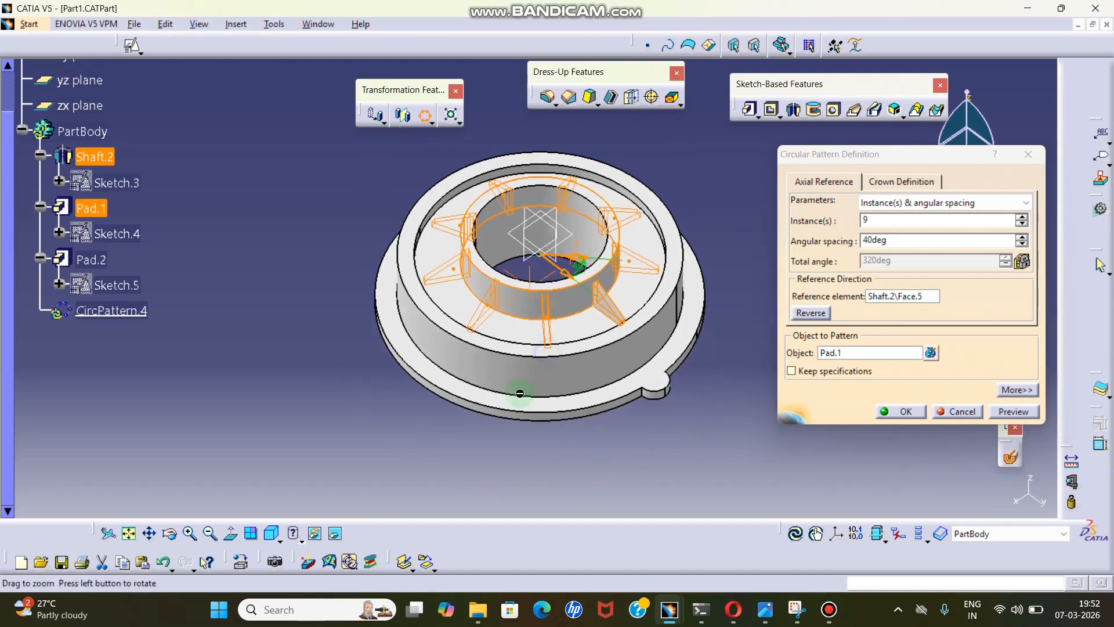
- Switch the rib pattern's parameters to Instance(s) & total angle
left_click(277, 544)
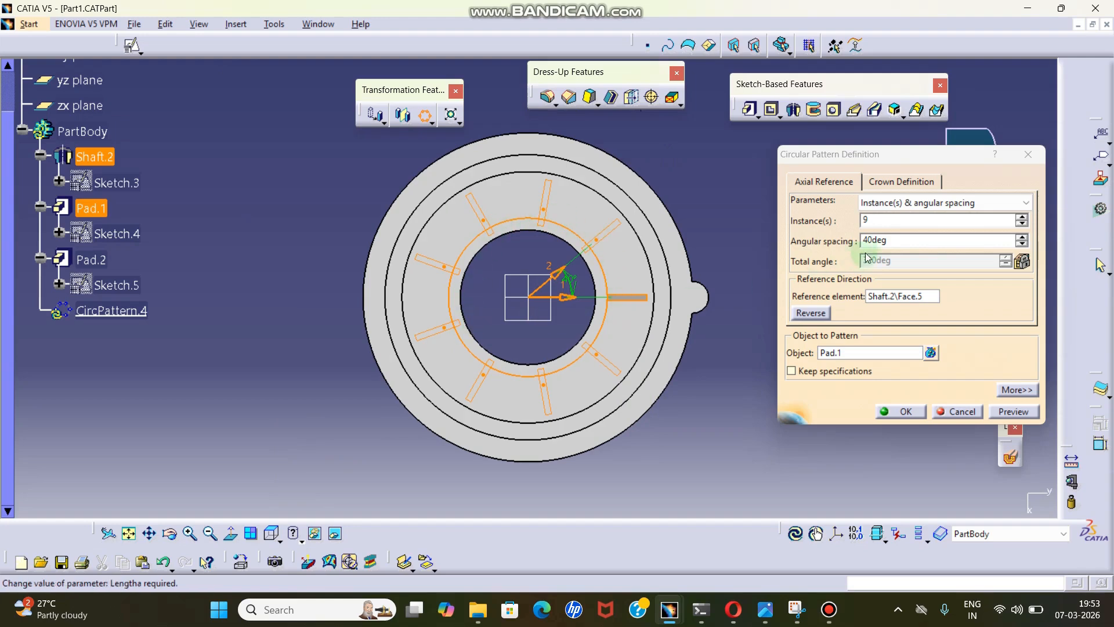
left_click(889, 223)
double_click(893, 220)
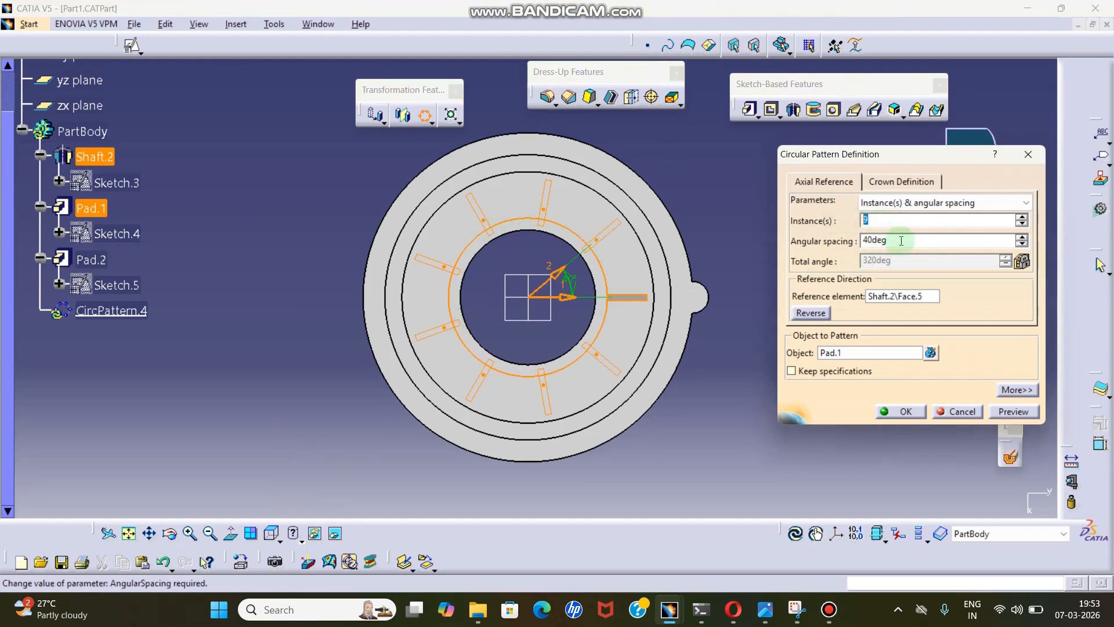
left_click(903, 204)
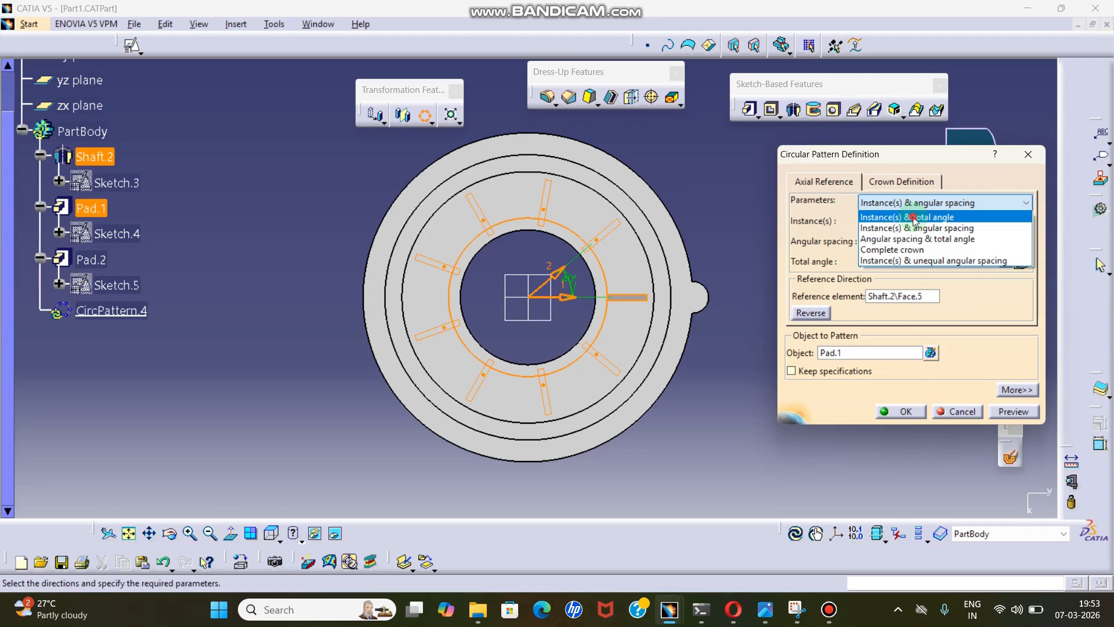
left_click(914, 219)
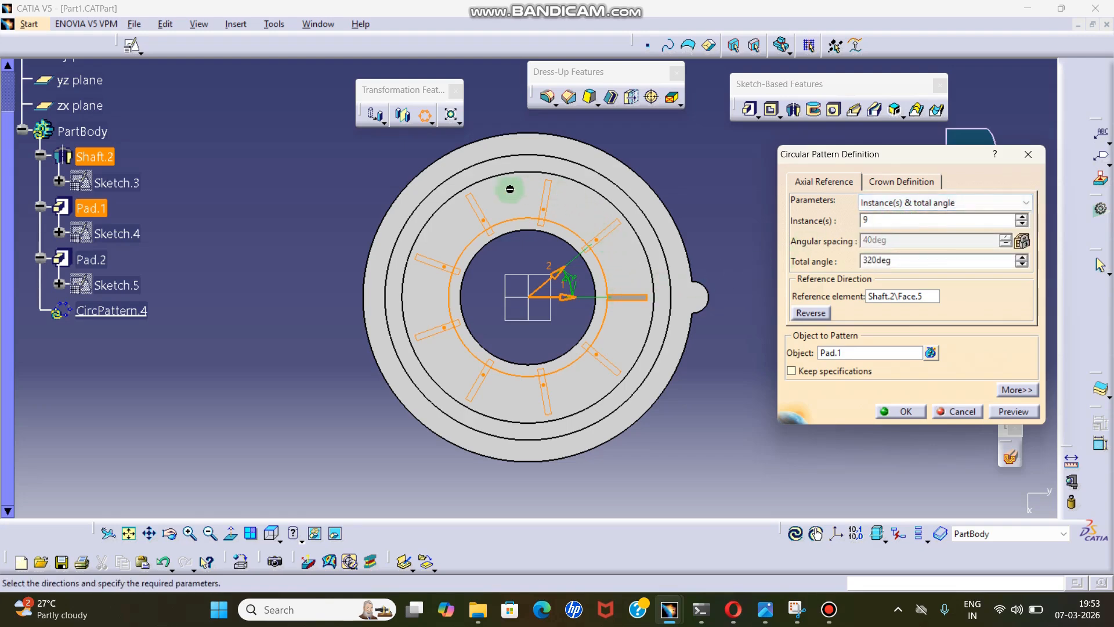
- Set the rib pattern's total angle to 180 degrees, reverse its direction and preview it
double_click(915, 260)
type("18")
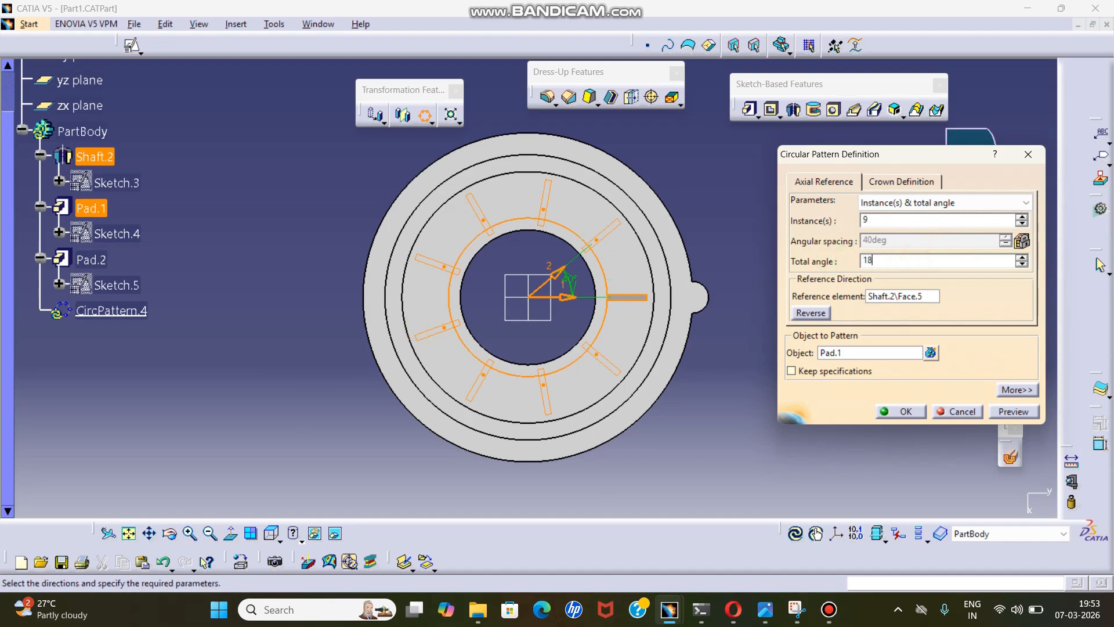
type("0")
left_click(928, 220)
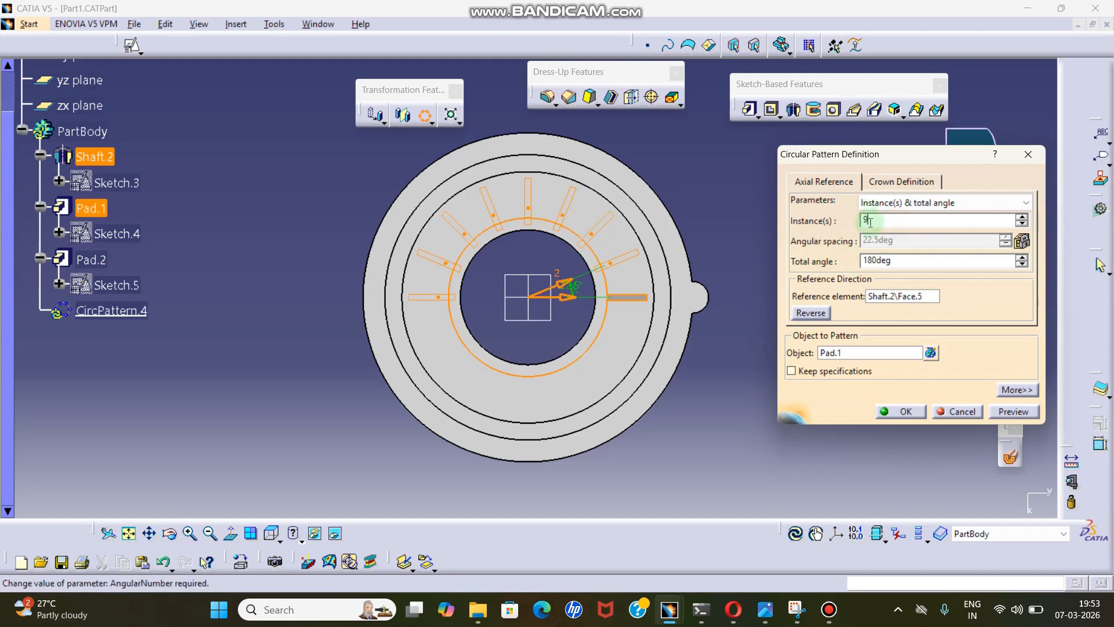
left_click(1012, 411)
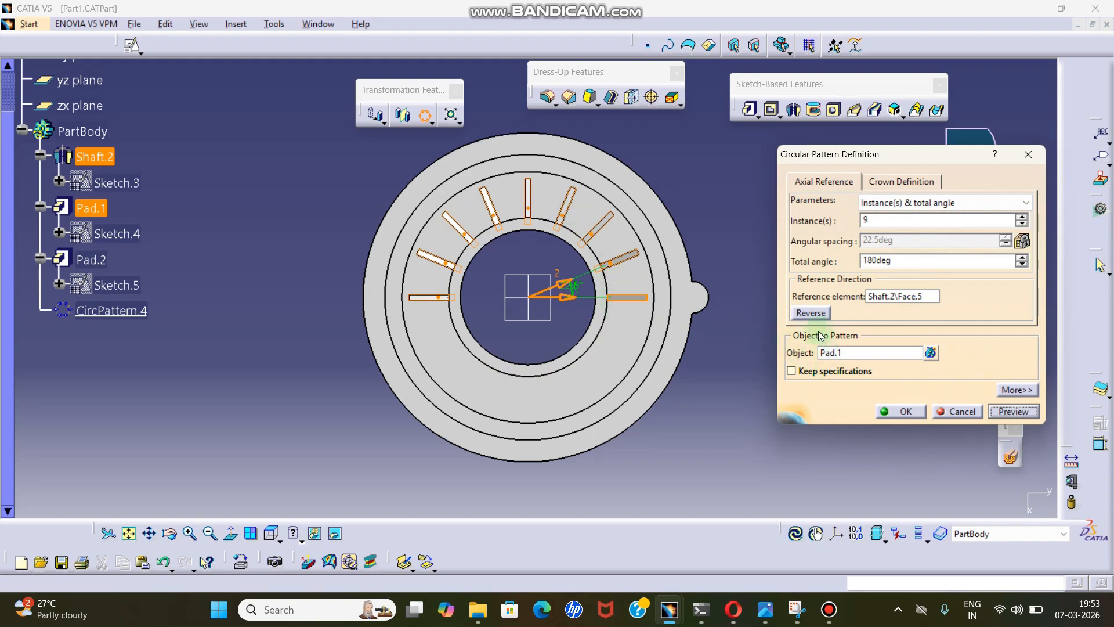
left_click(811, 312)
left_click(1013, 411)
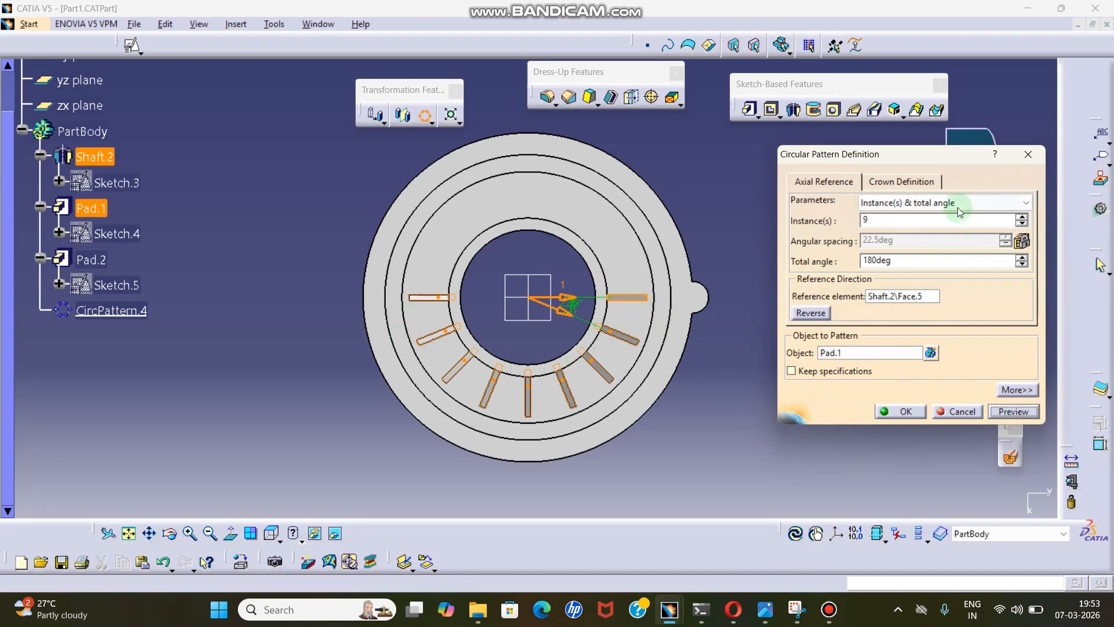
- Set the rib pattern's total angle to 270 degrees and preview it
double_click(902, 260)
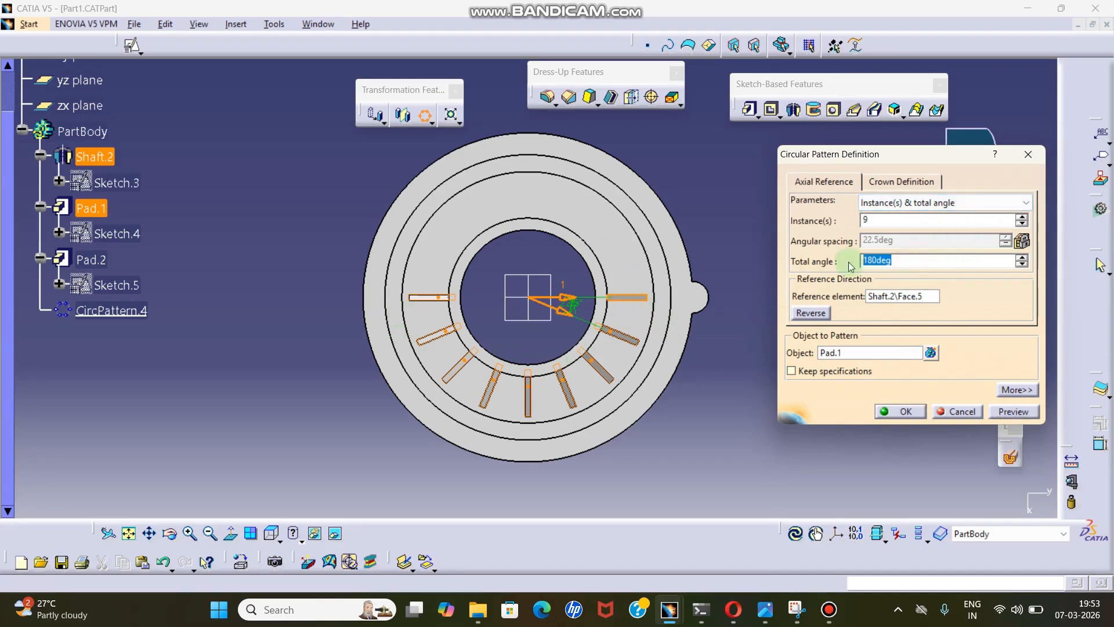
type("270")
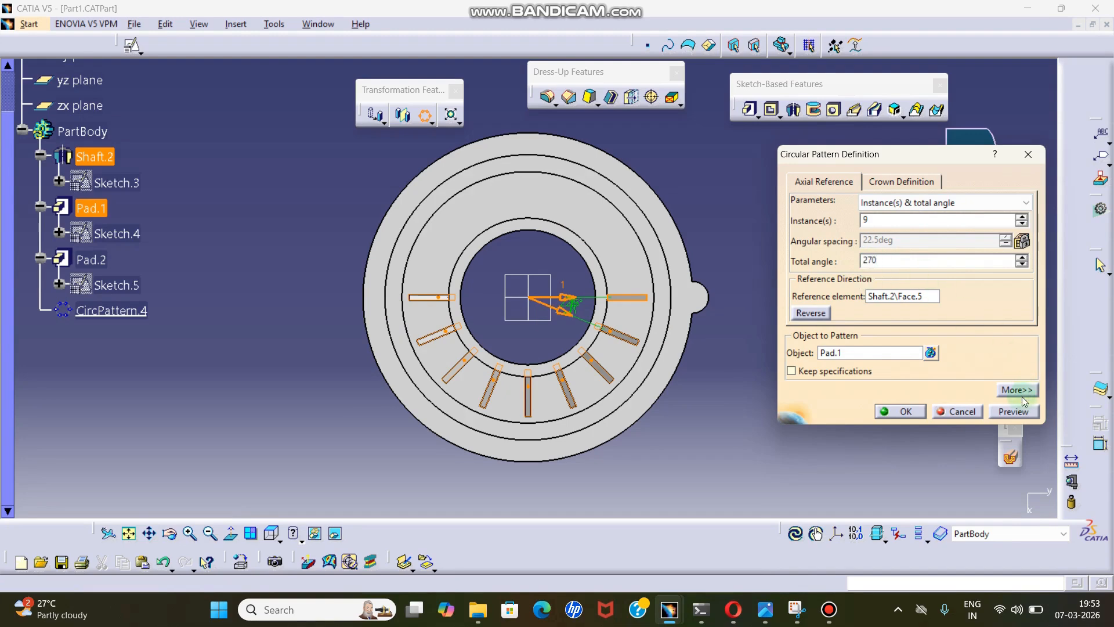
left_click(1015, 410)
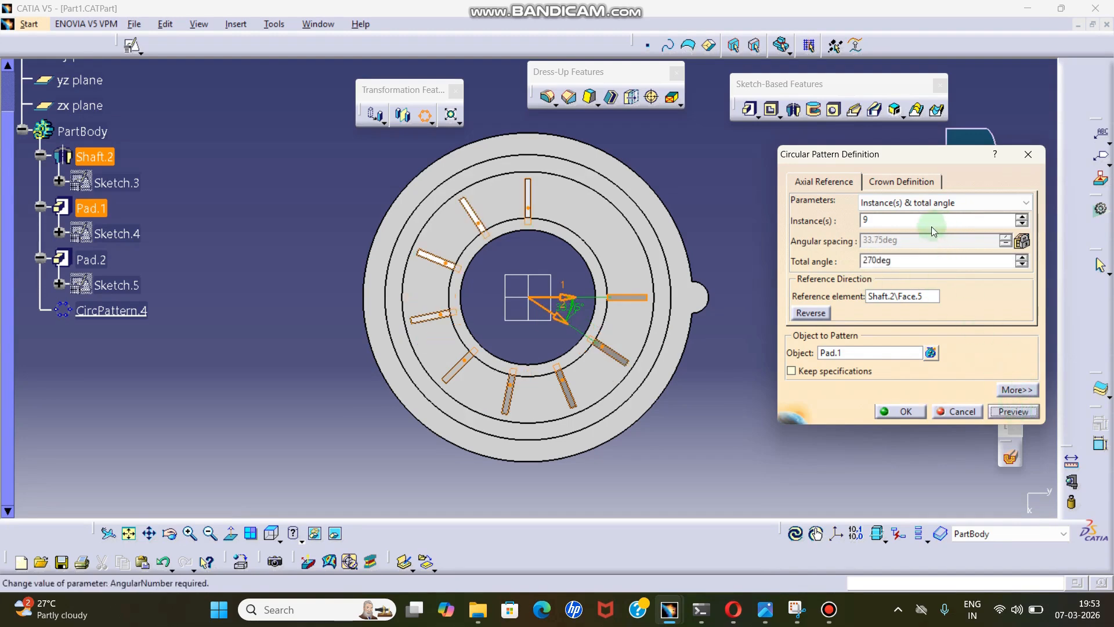
- Set the rib pattern's total angle to 360 degrees, preview it and dismiss the overlapping-instances warning
double_click(926, 265)
type("360")
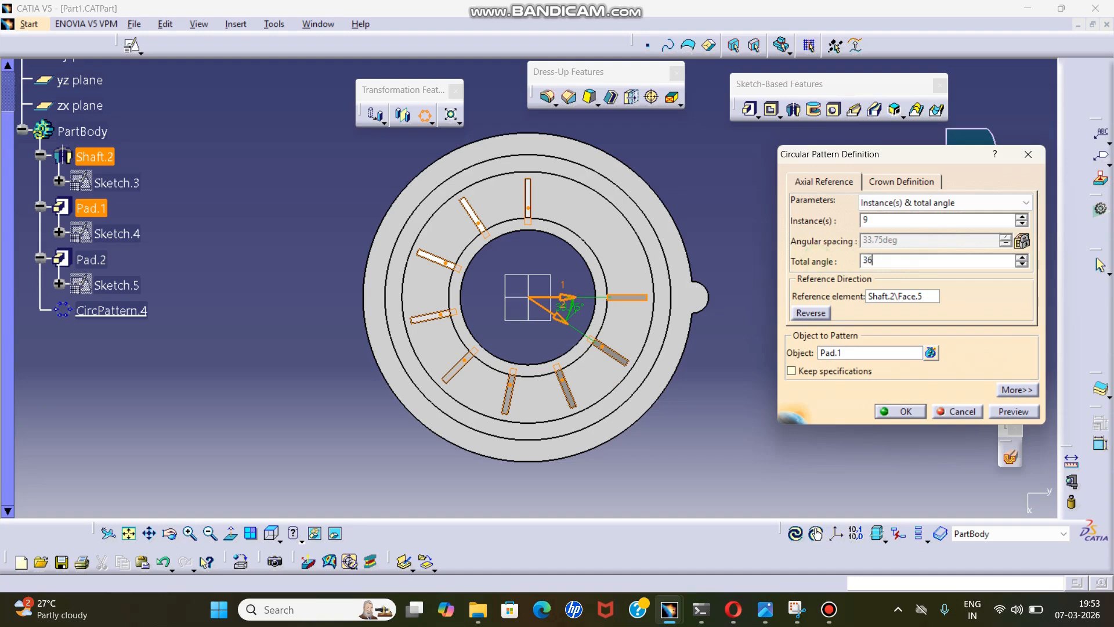
left_click(1015, 412)
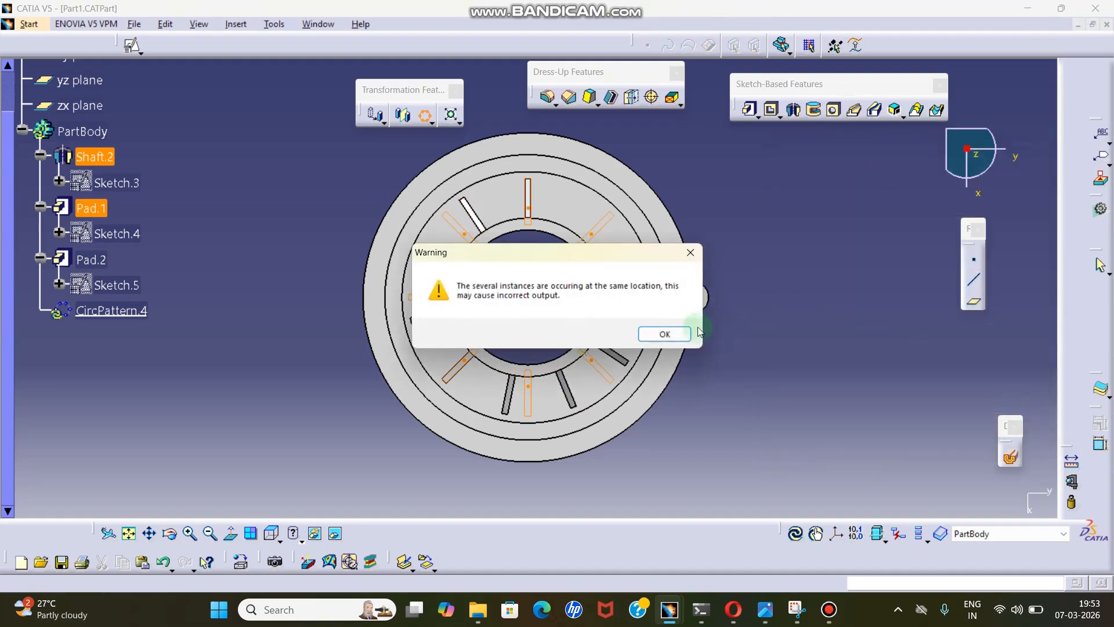
left_click(647, 330)
left_click(894, 218)
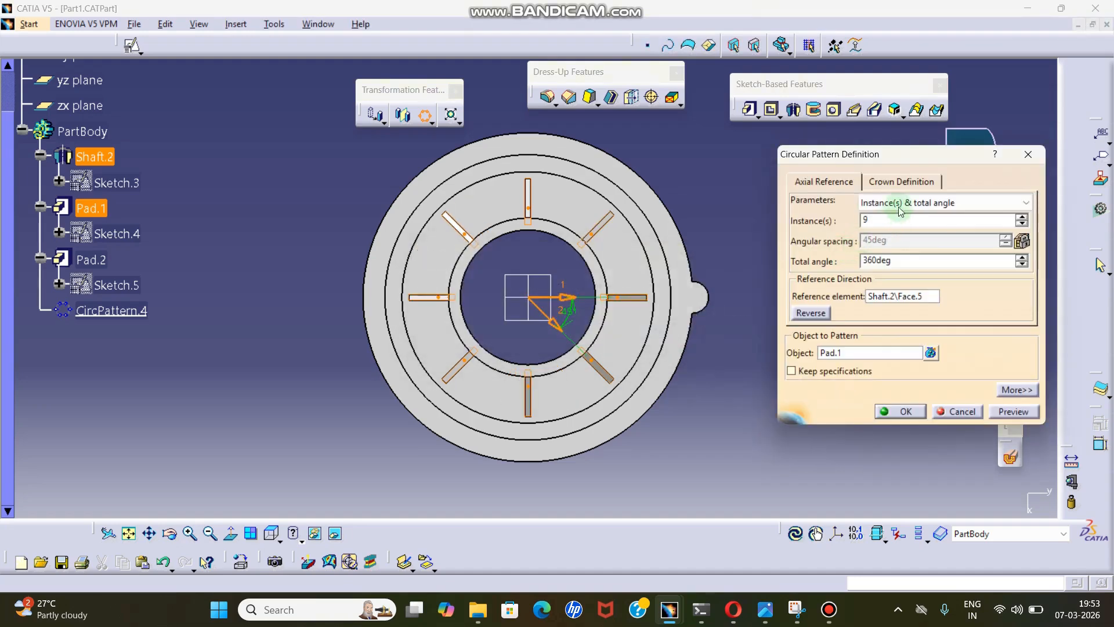
- Switch the rib pattern's parameters to Instance(s) & angular spacing, set the spacing to 25 degrees and preview it
left_click(907, 202)
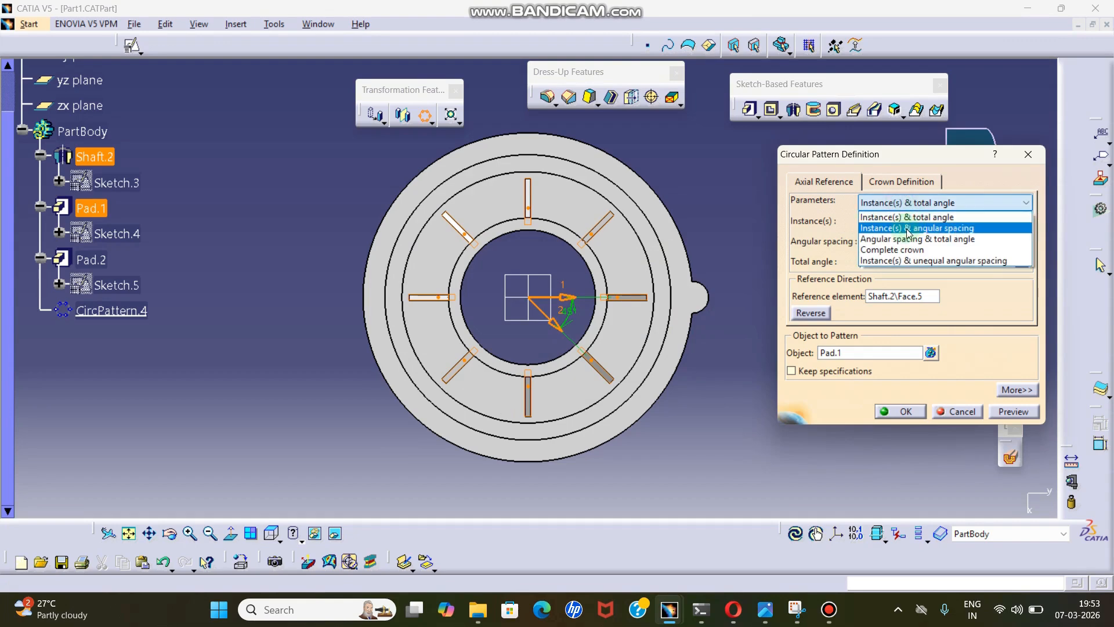
left_click(909, 229)
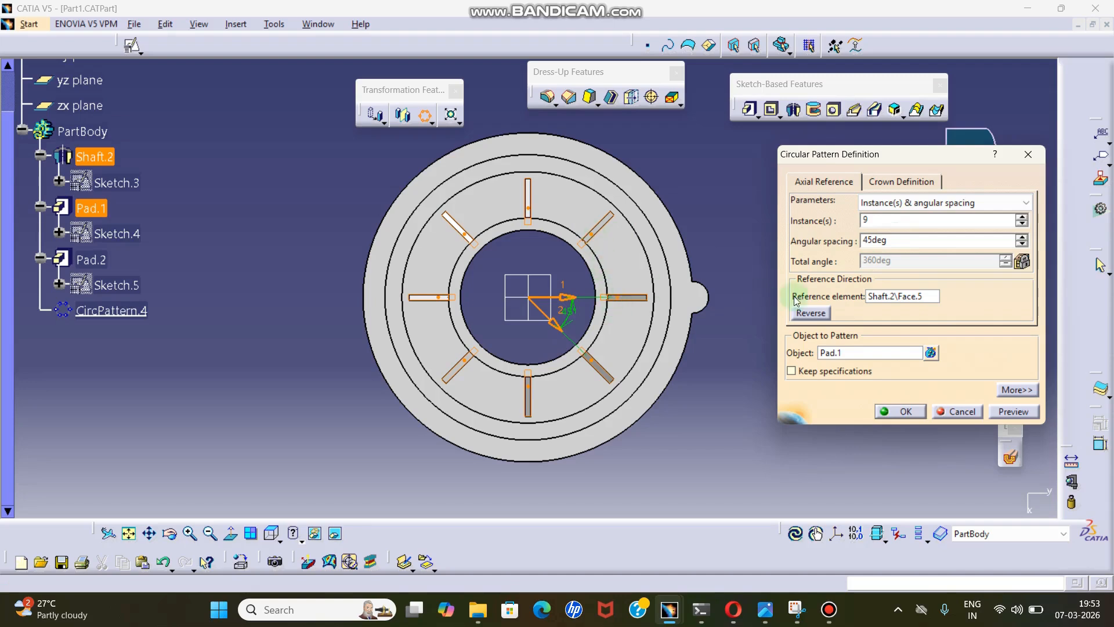
double_click(888, 240)
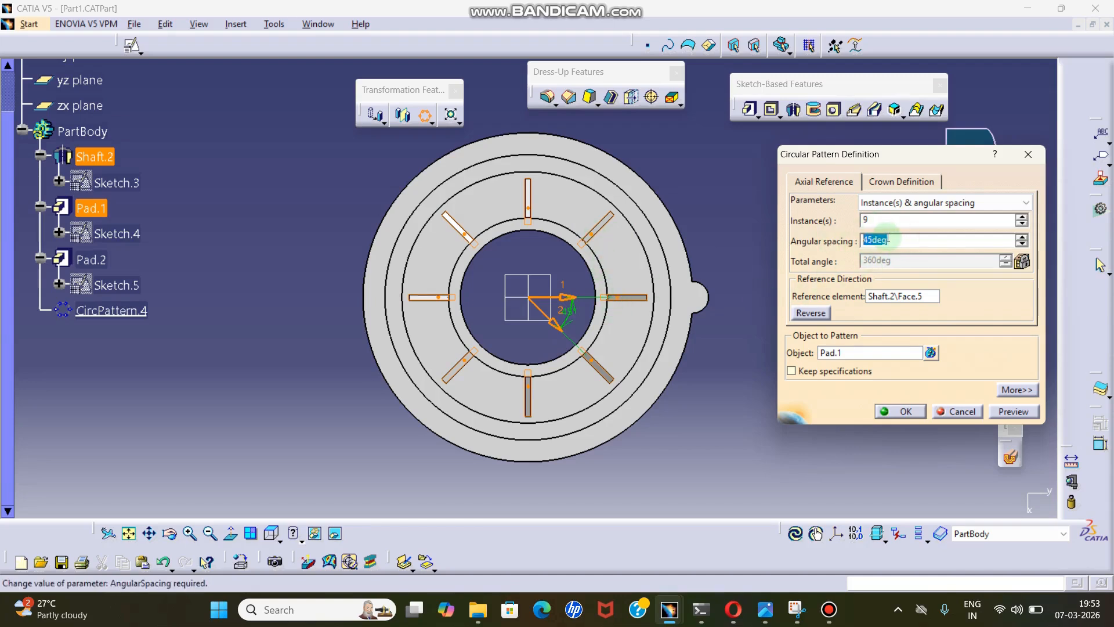
type("25")
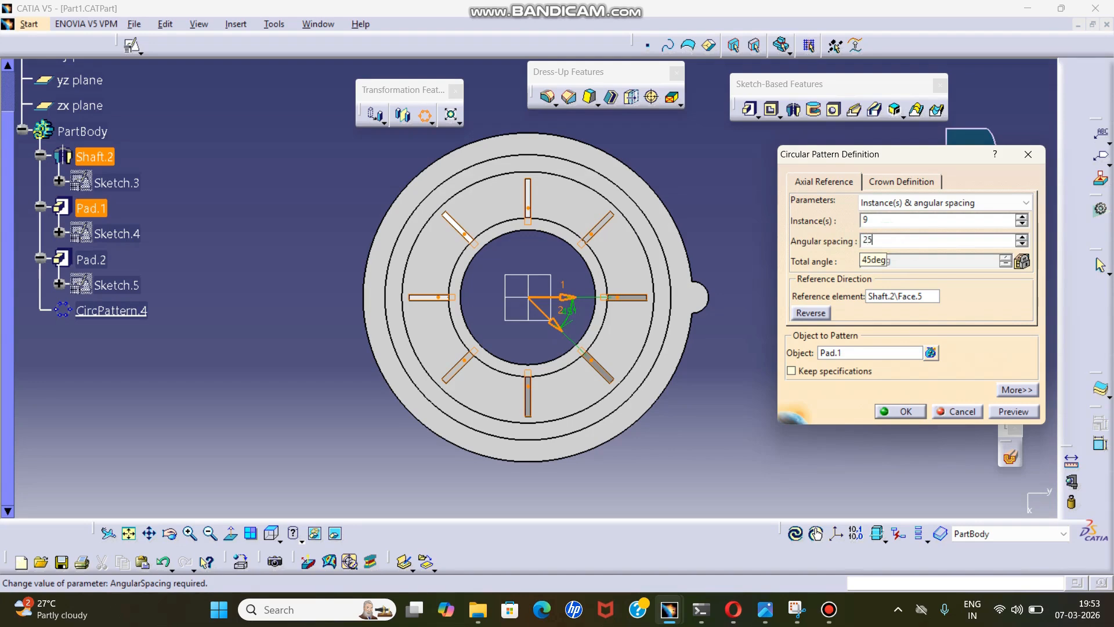
left_click(1013, 411)
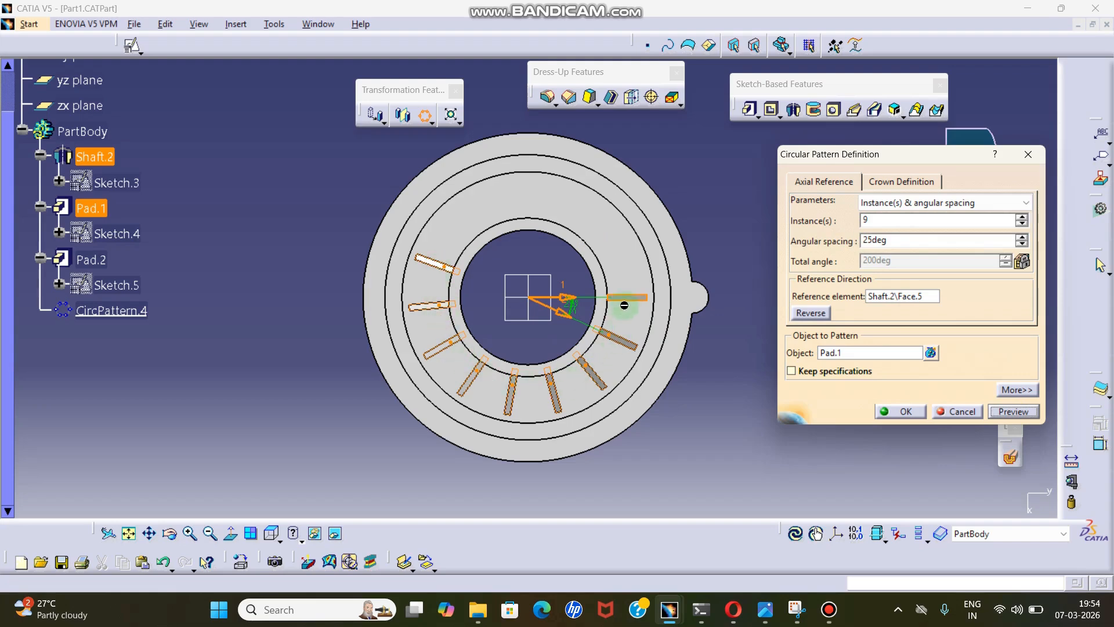
- Increase the rib pattern's angular spacing to 35 degrees and preview it
middle_click_drag(618, 313, 654, 286)
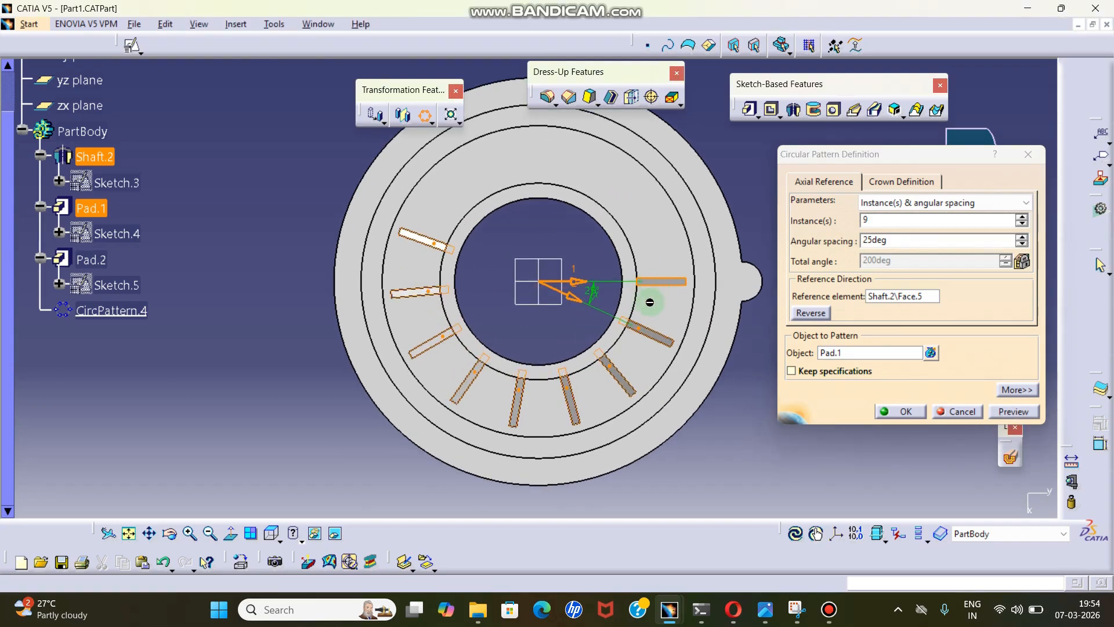
left_click(1021, 237)
left_click(1021, 236)
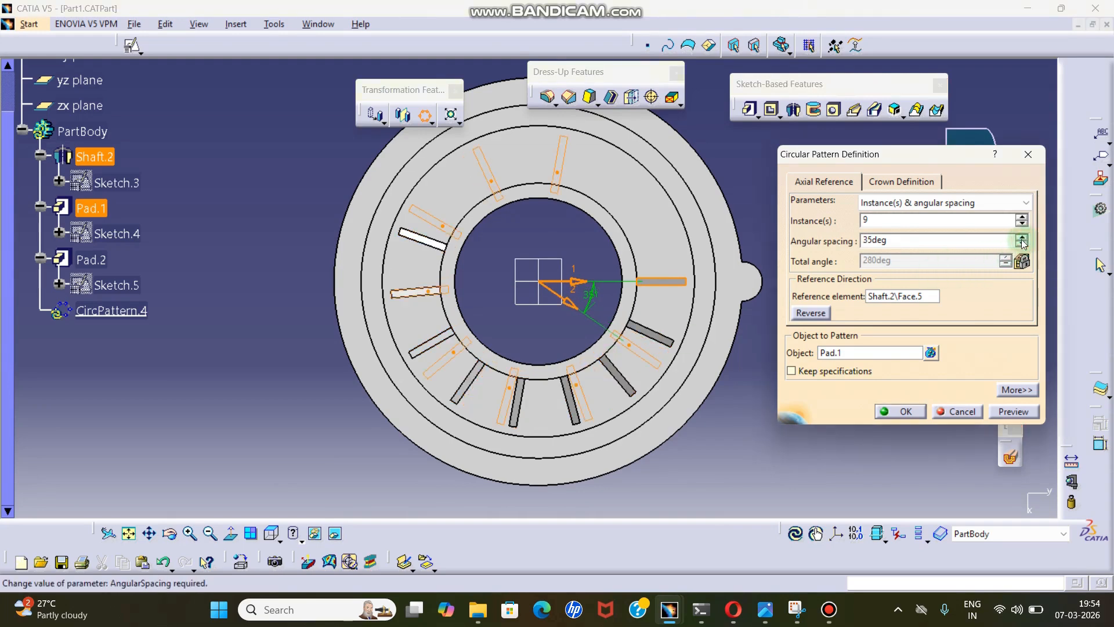
left_click(1013, 411)
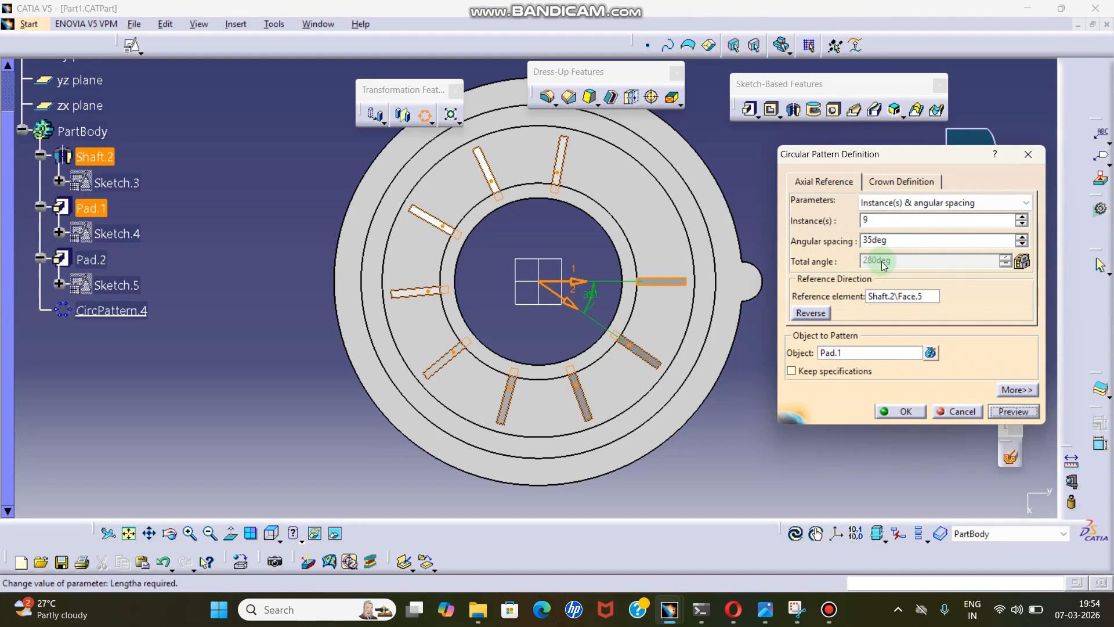
- Switch the rib pattern to Angular spacing & total angle, with 25 degrees spacing over 270 degrees, and preview it
left_click(904, 202)
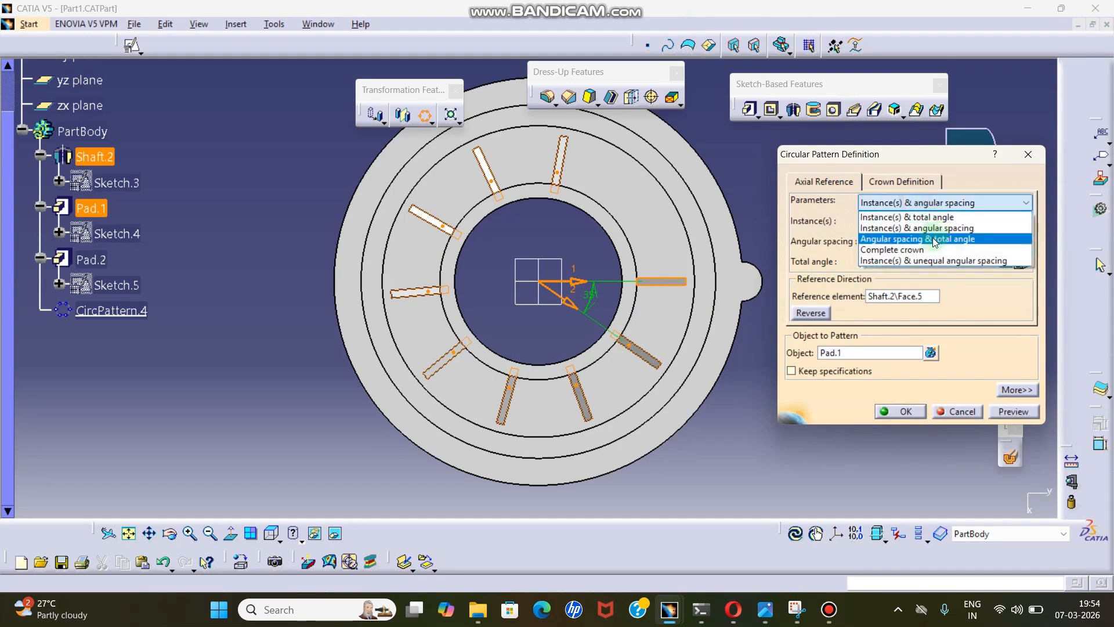
left_click(929, 239)
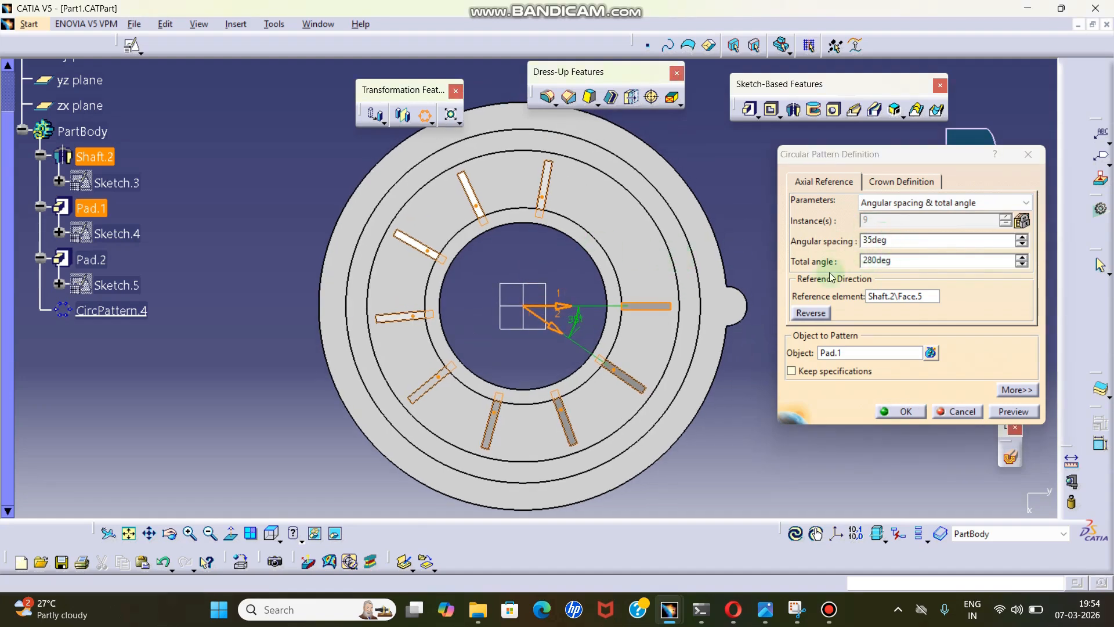
double_click(916, 242)
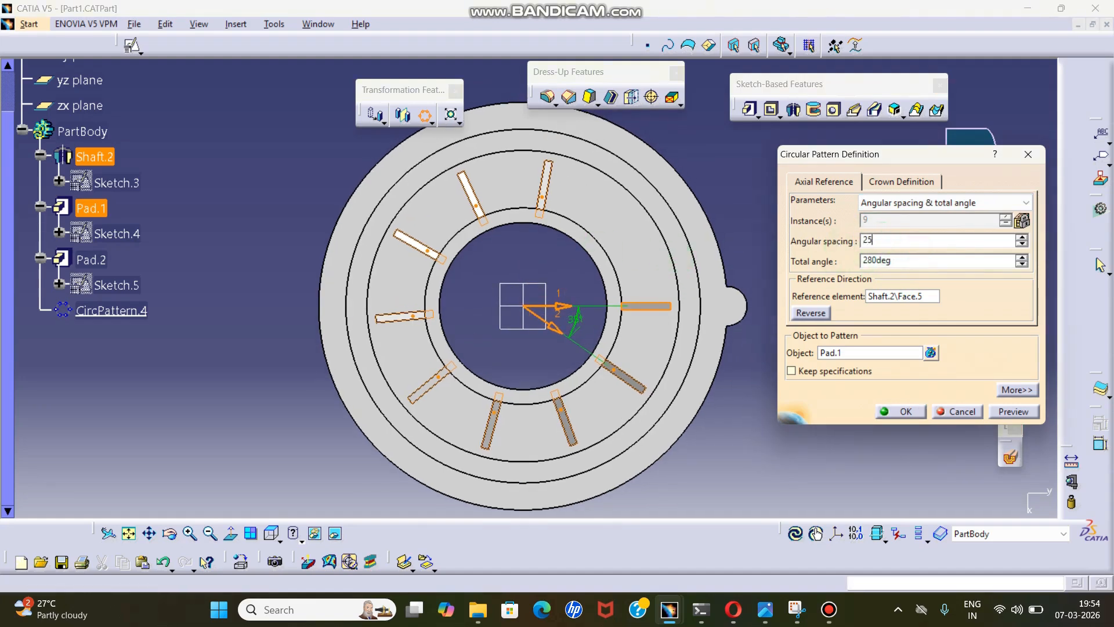
type("25")
key("Tab")
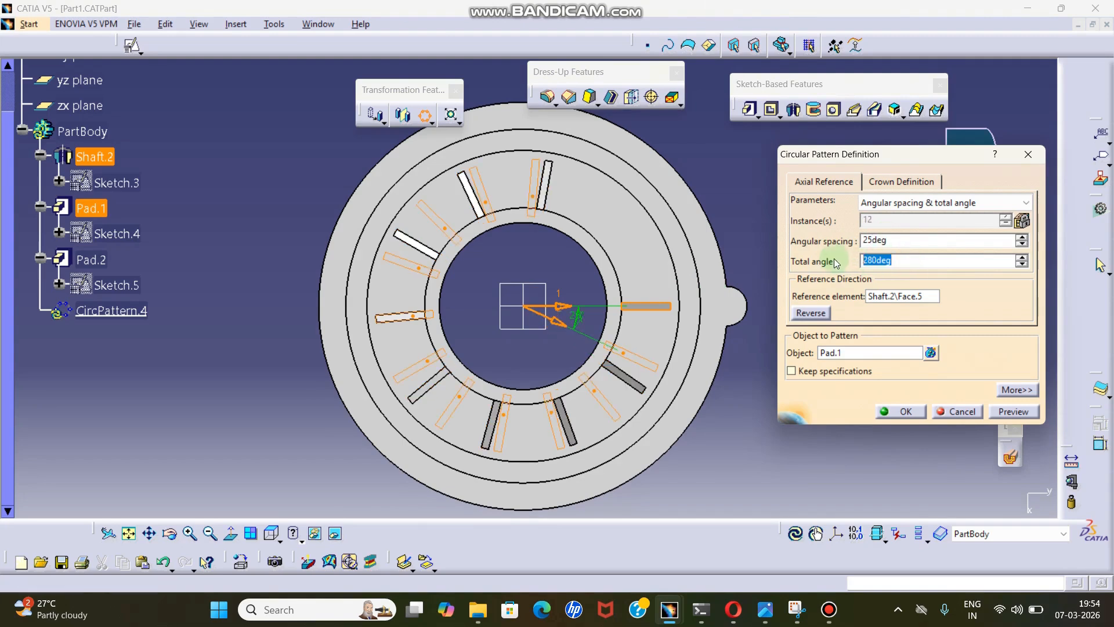
type("270")
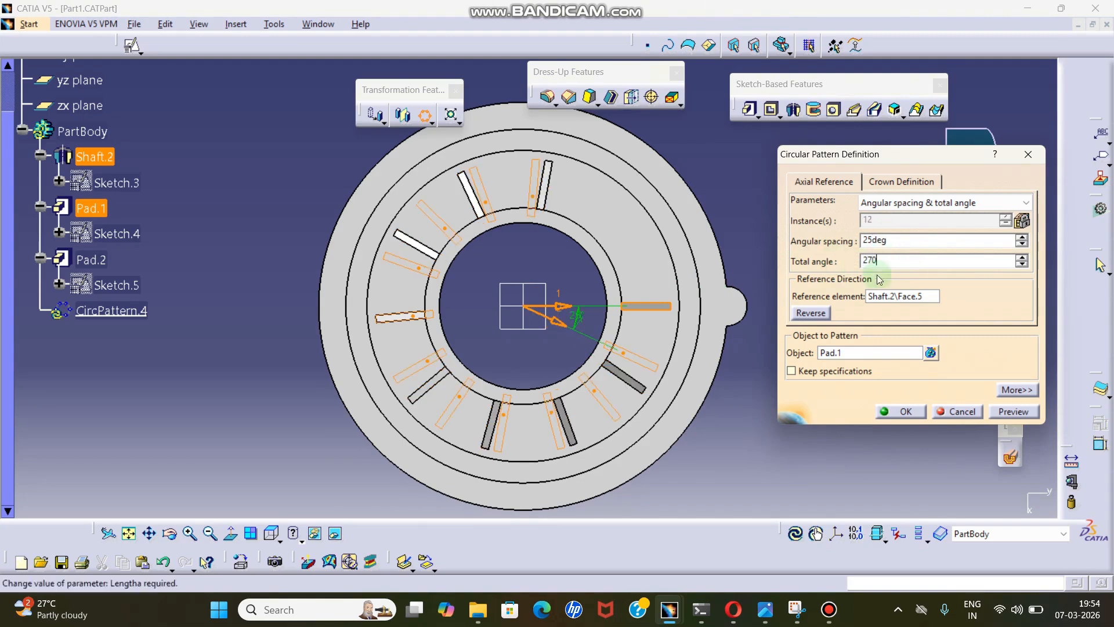
left_click(1013, 410)
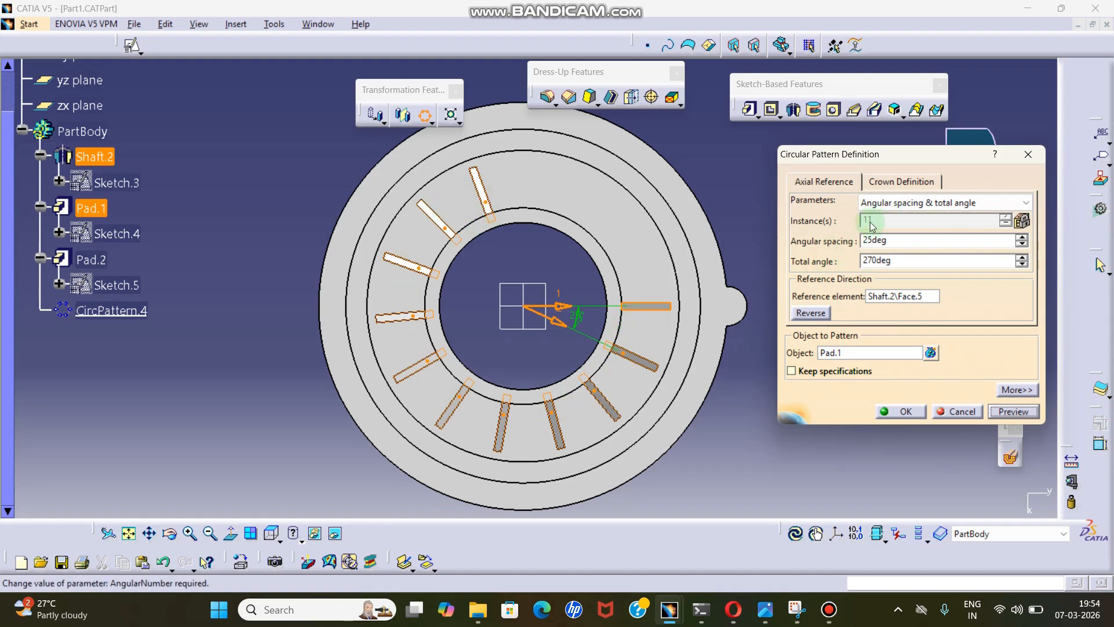
- Switch the rib pattern's parameters to Complete crown, set 9 instances and preview it
left_click(888, 203)
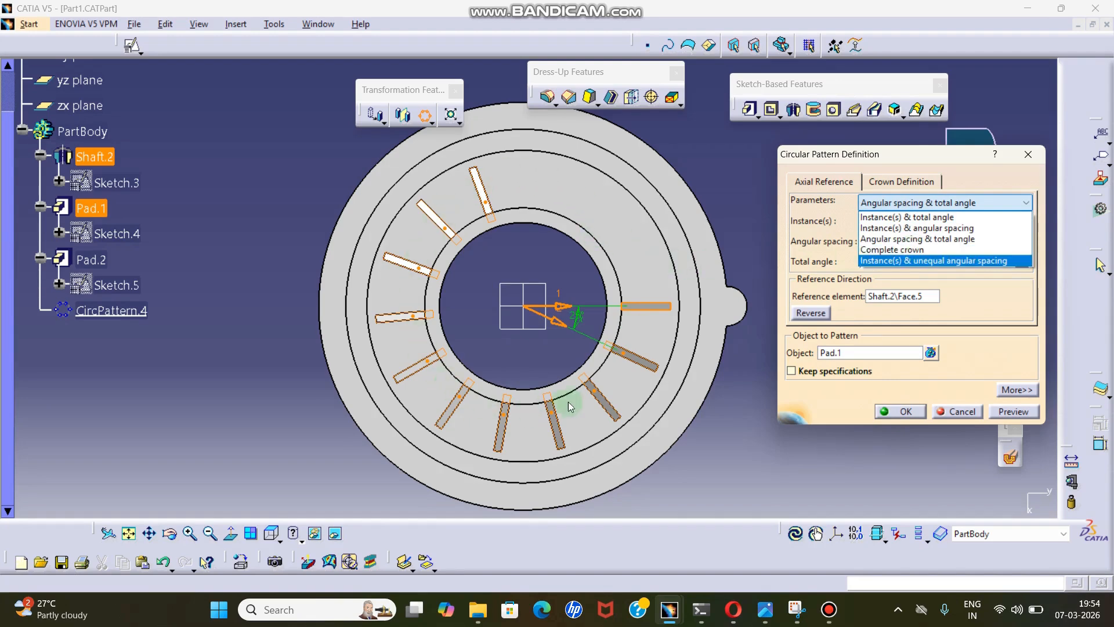
left_click(897, 252)
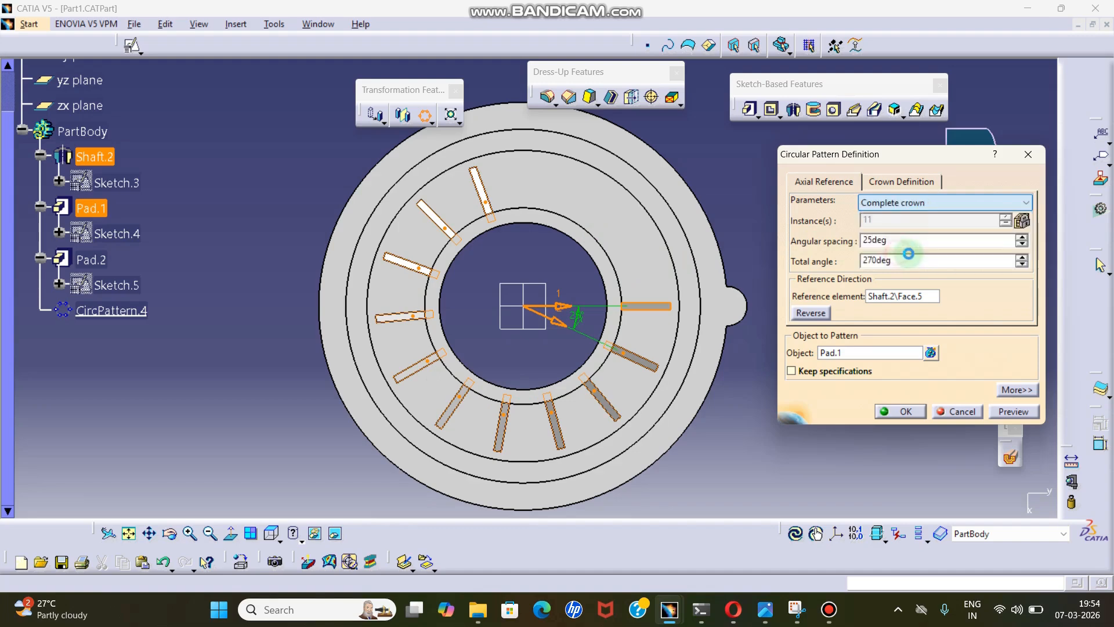
left_click(1019, 411)
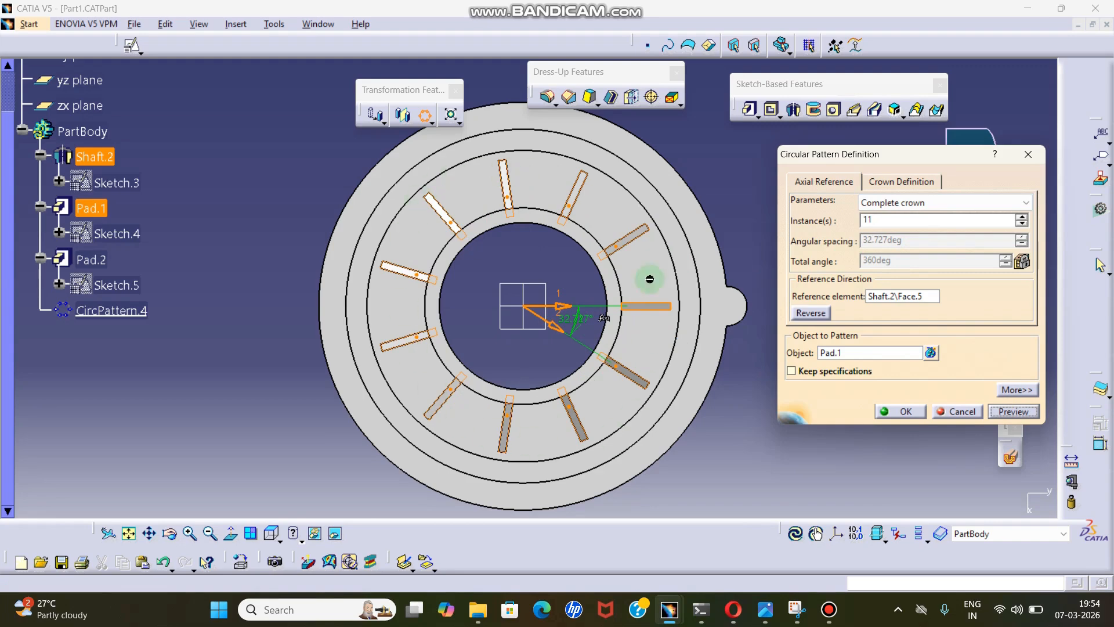
double_click(883, 220)
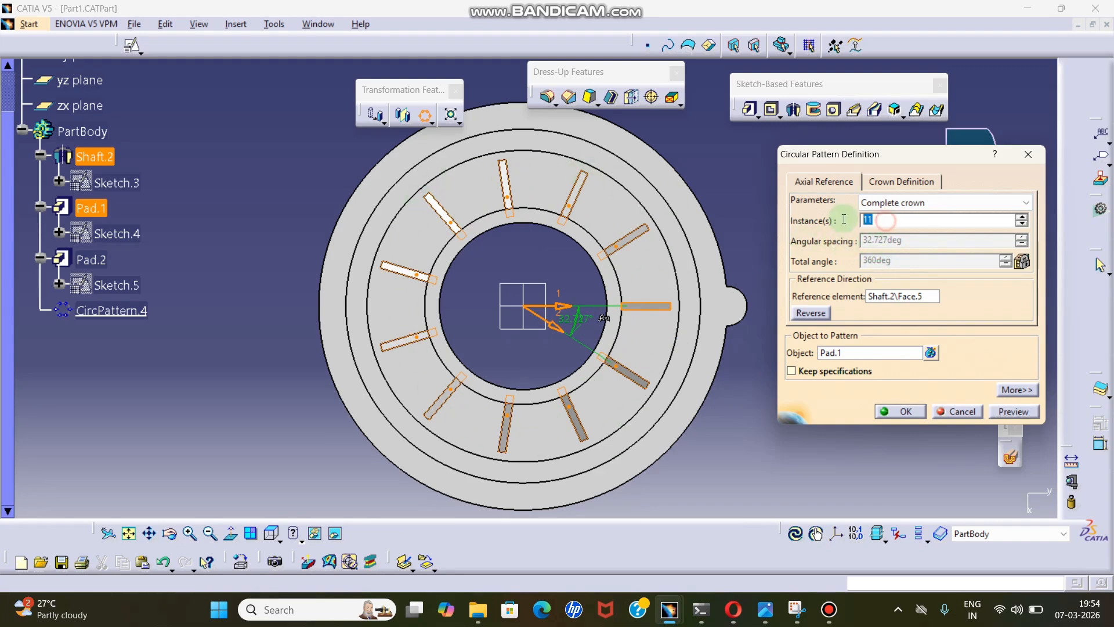
type("9")
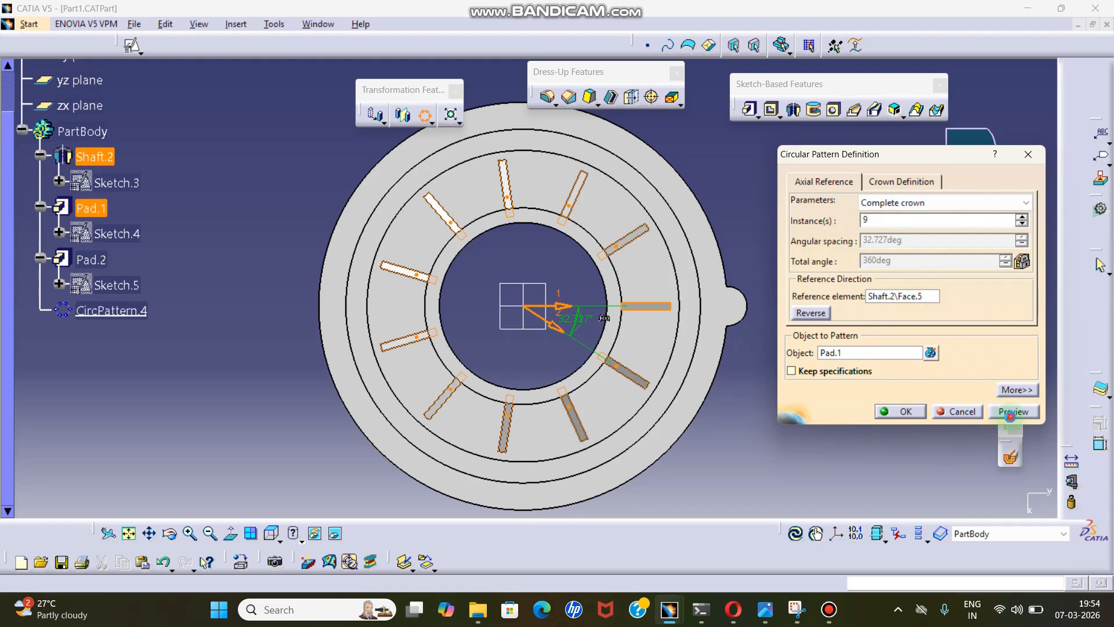
left_click(1010, 416)
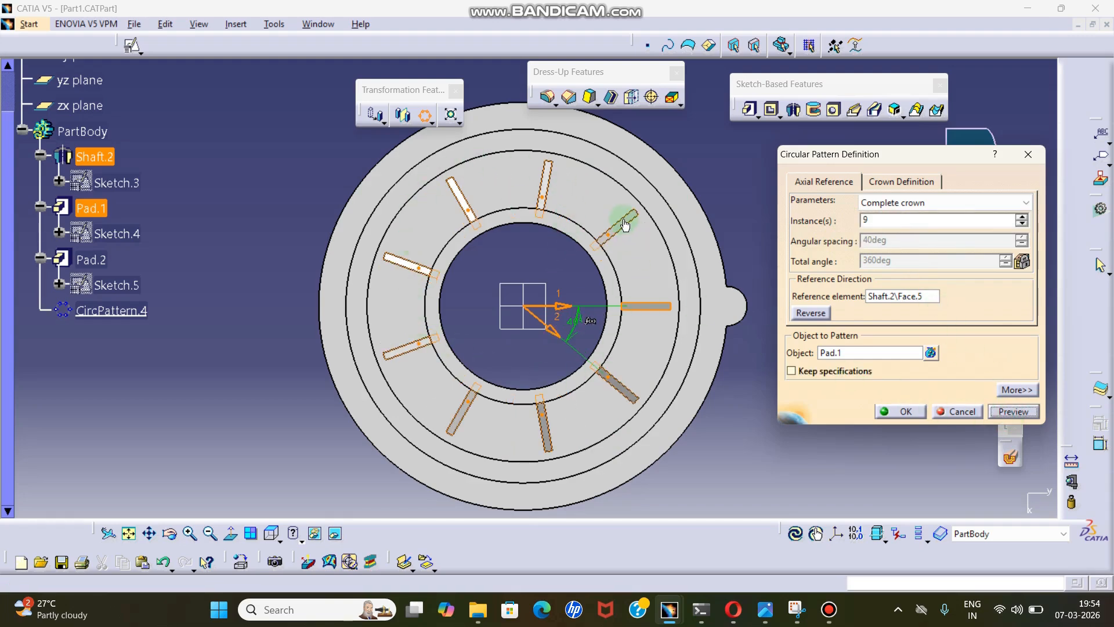
middle_click_drag(636, 234, 619, 248)
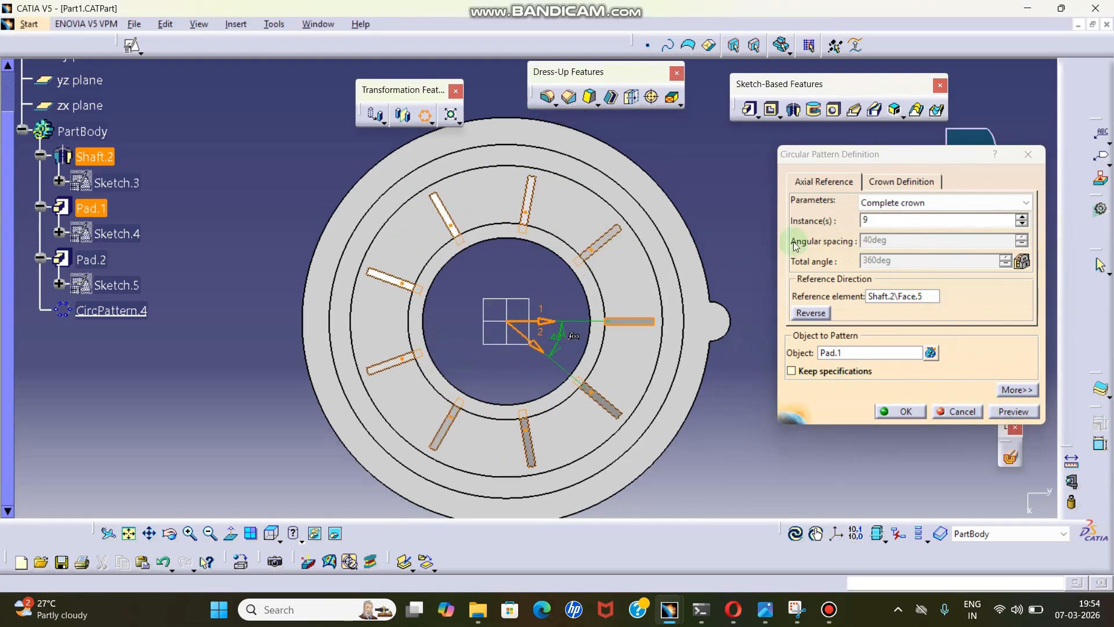
- Switch the rib pattern's parameters to Instance(s) & unequal angular spacing and preview it
left_click(895, 203)
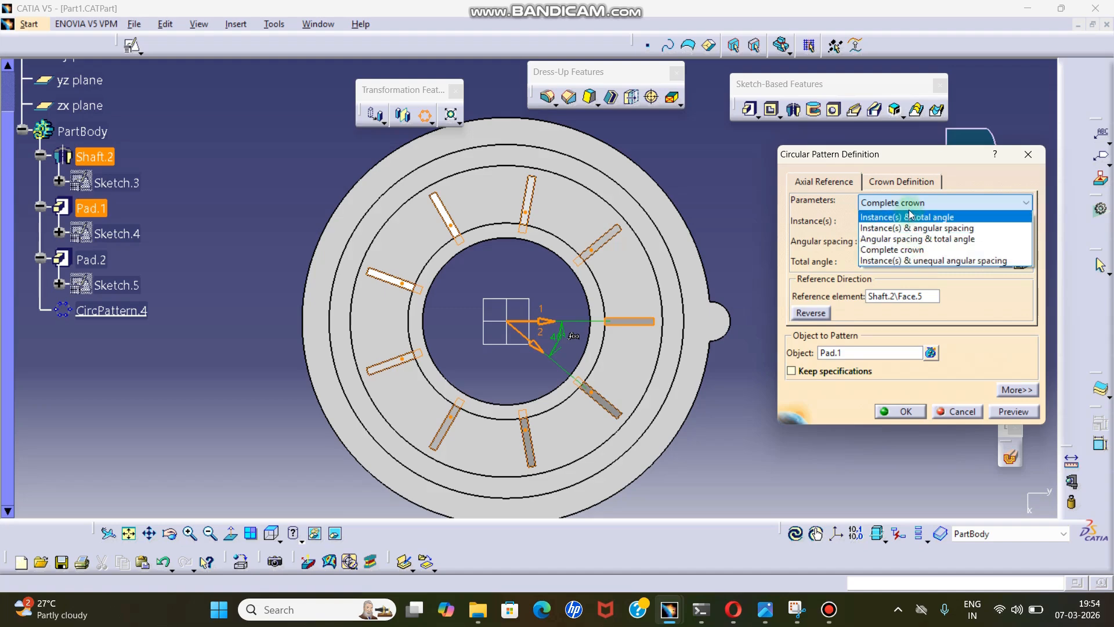
left_click(908, 260)
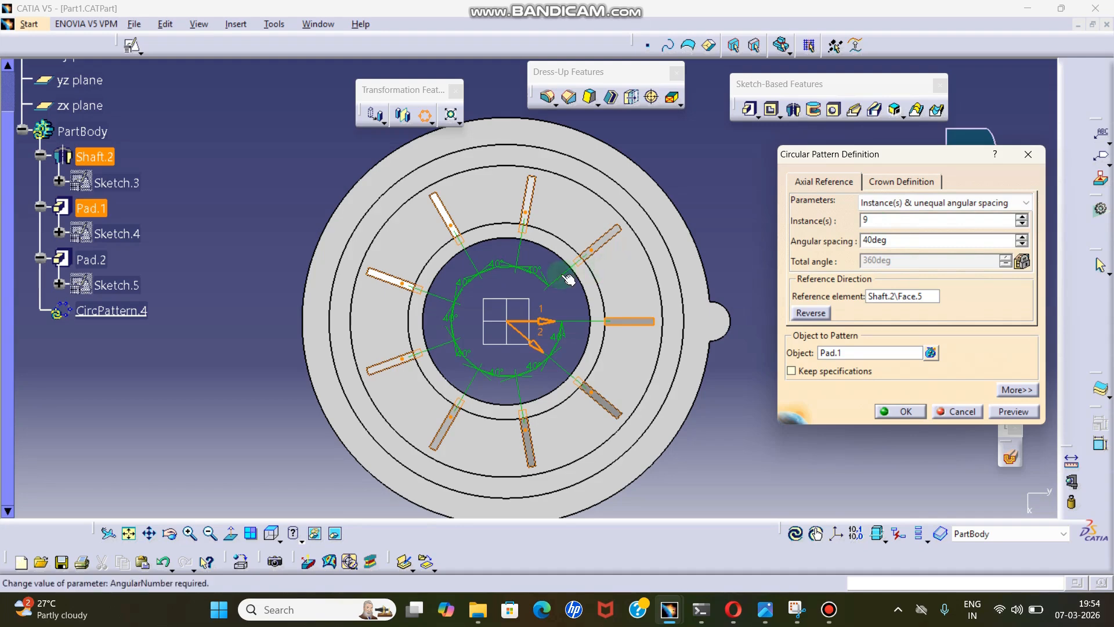
middle_click_drag(558, 274, 587, 242)
left_click(1008, 411)
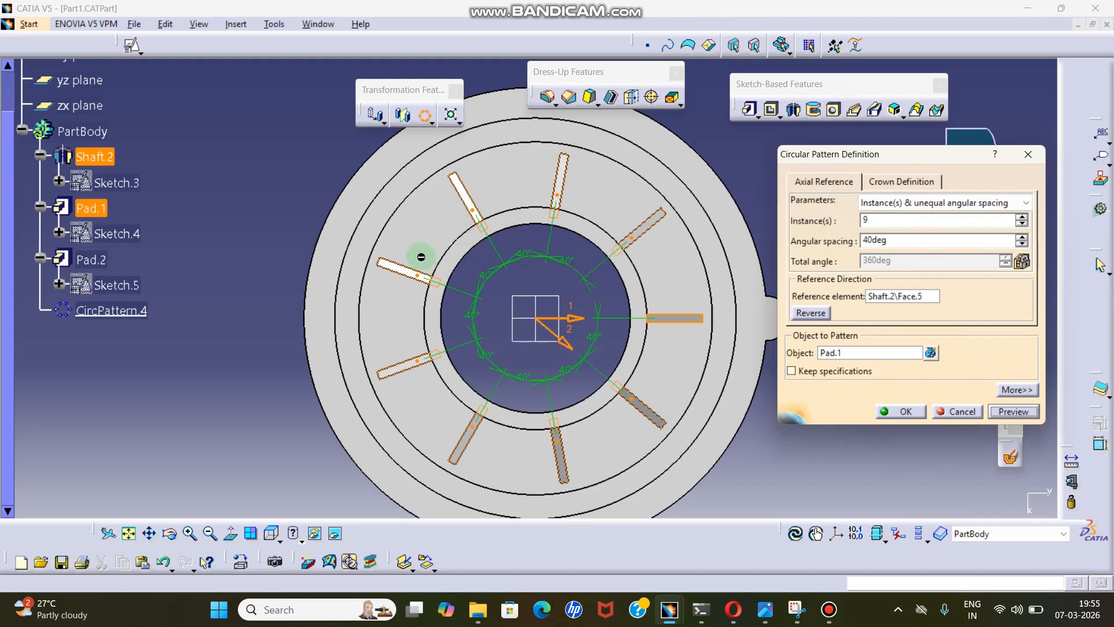
- Set the spacing between the sixth and seventh ribs to 50 degrees and the last spacing to 20 degrees
double_click(487, 274)
type("50")
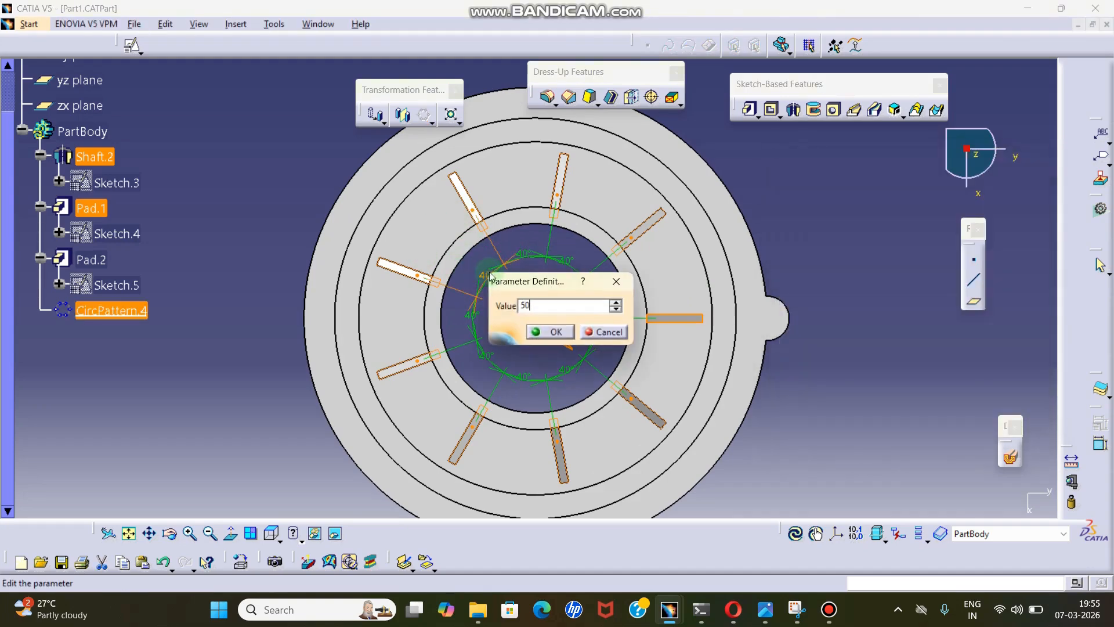
key("Return")
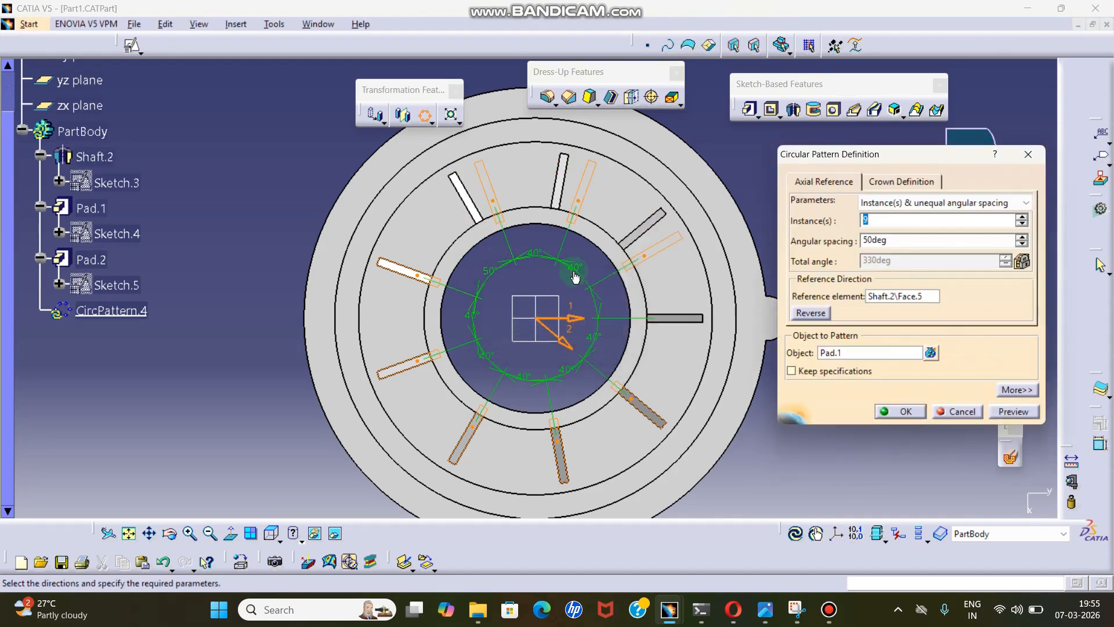
double_click(575, 275)
type("20")
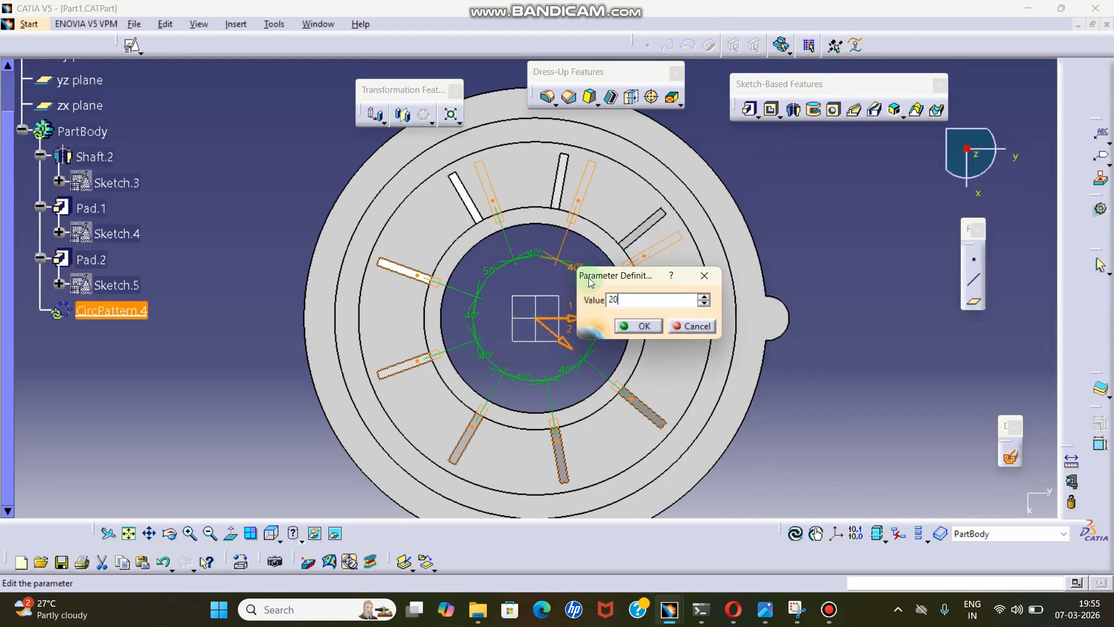
left_click(651, 330)
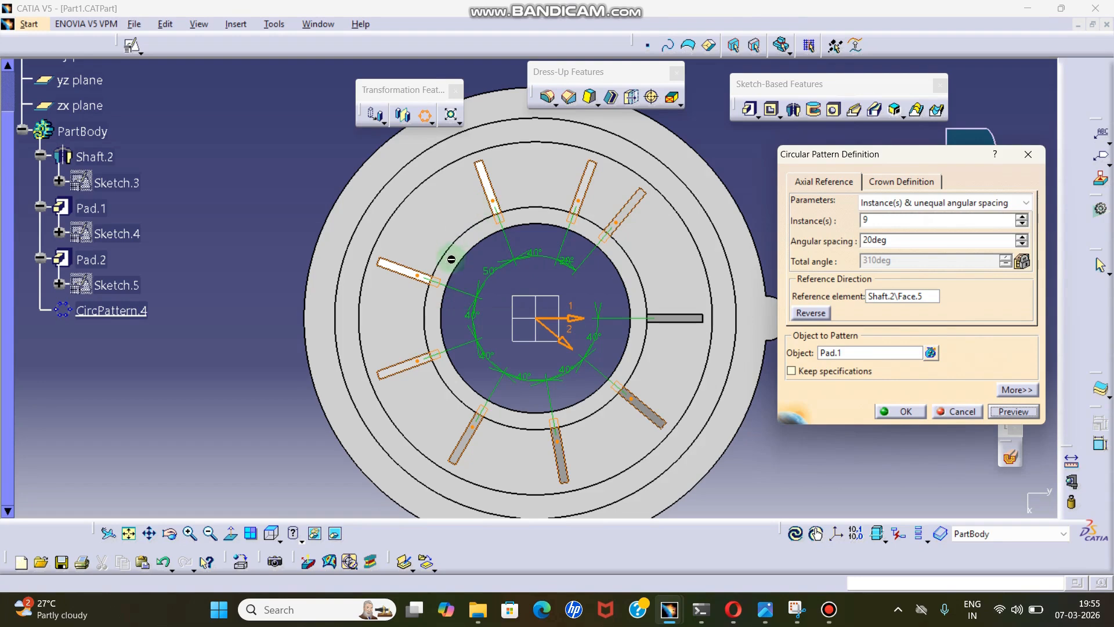
- Set the 50-degree spacing between the sixth and seventh ribs to 30 degrees and preview the pattern
double_click(472, 318)
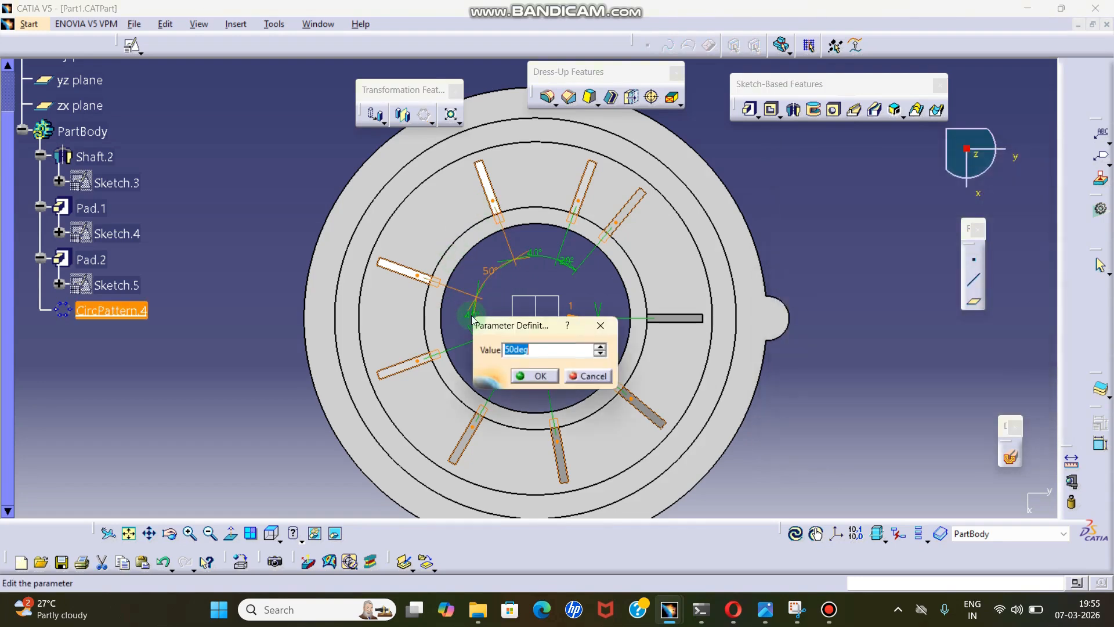
left_click(556, 375)
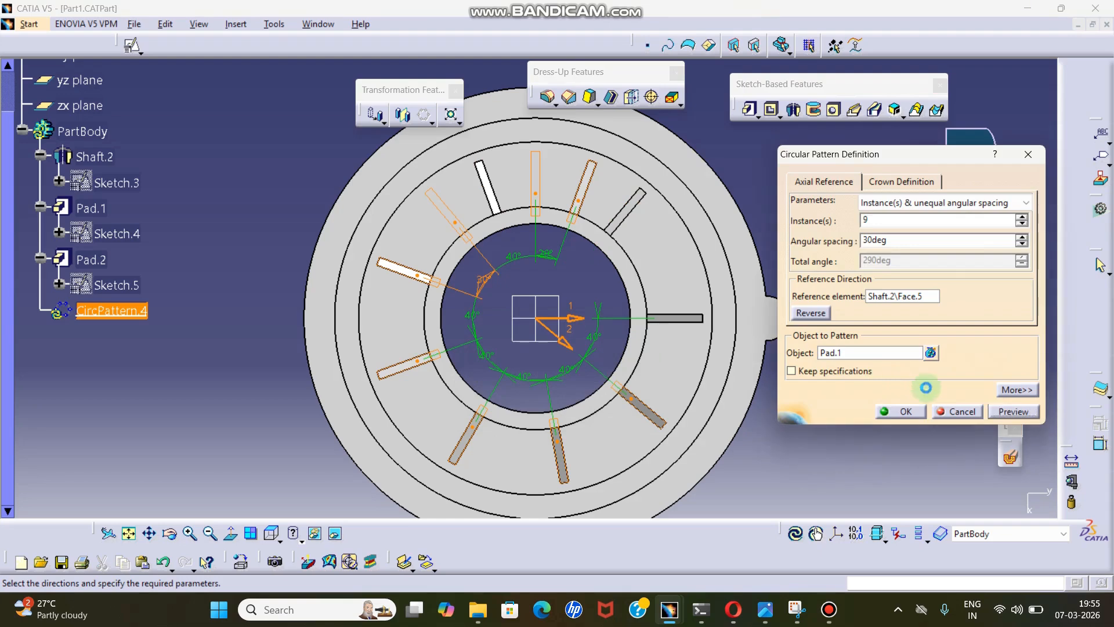
left_click(1010, 412)
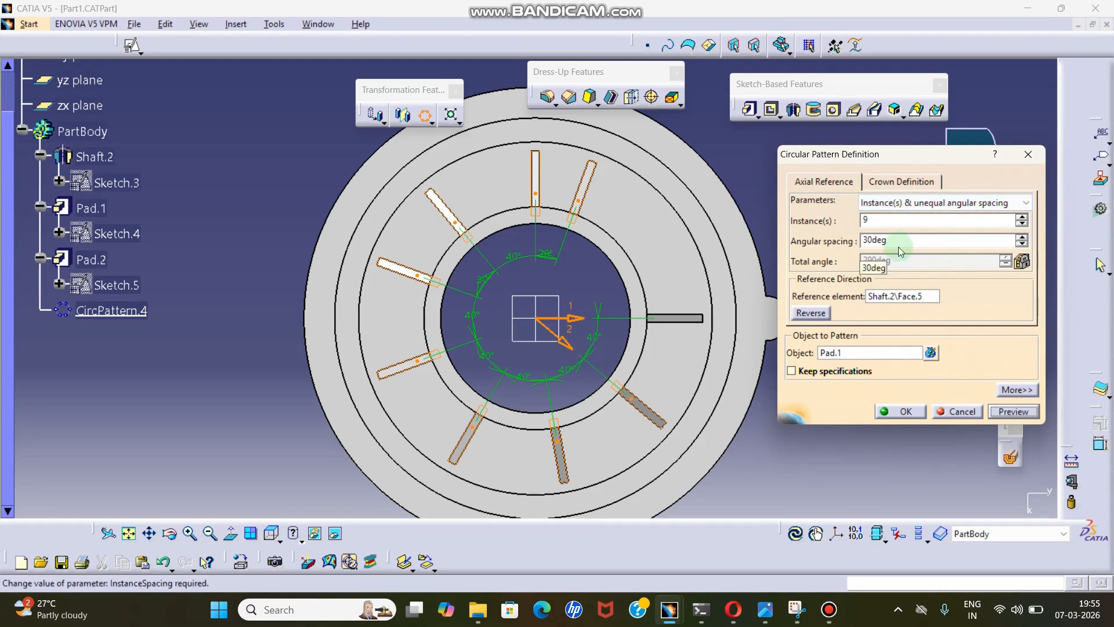
- Switch the rib pattern's parameters back to Complete crown with 9 instances, preview it and create the pattern
left_click(940, 202)
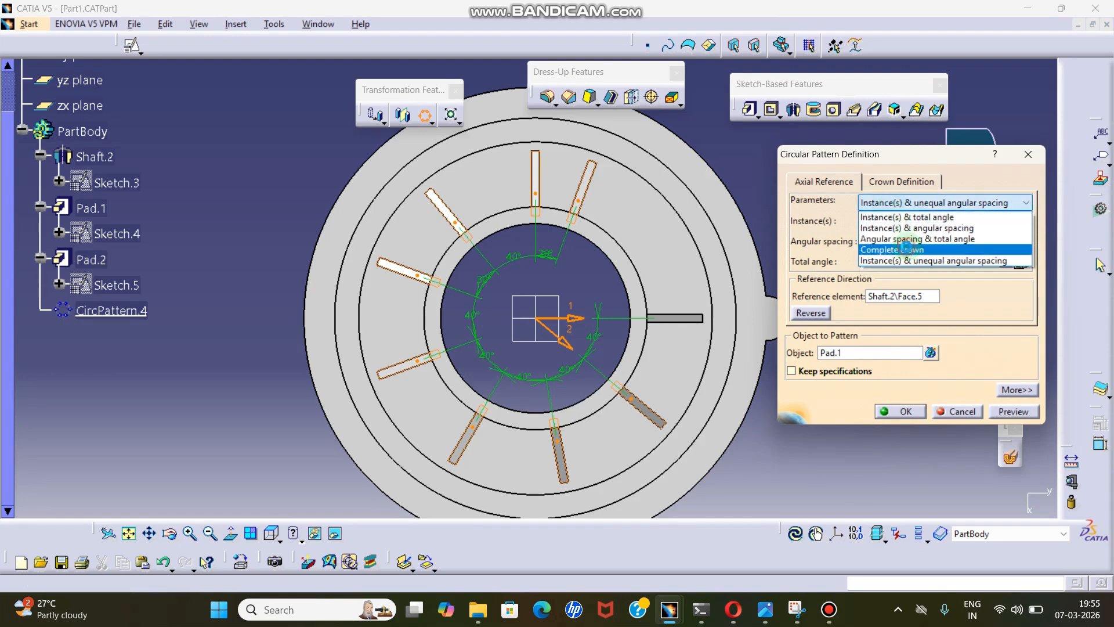
left_click(906, 249)
left_click(1013, 410)
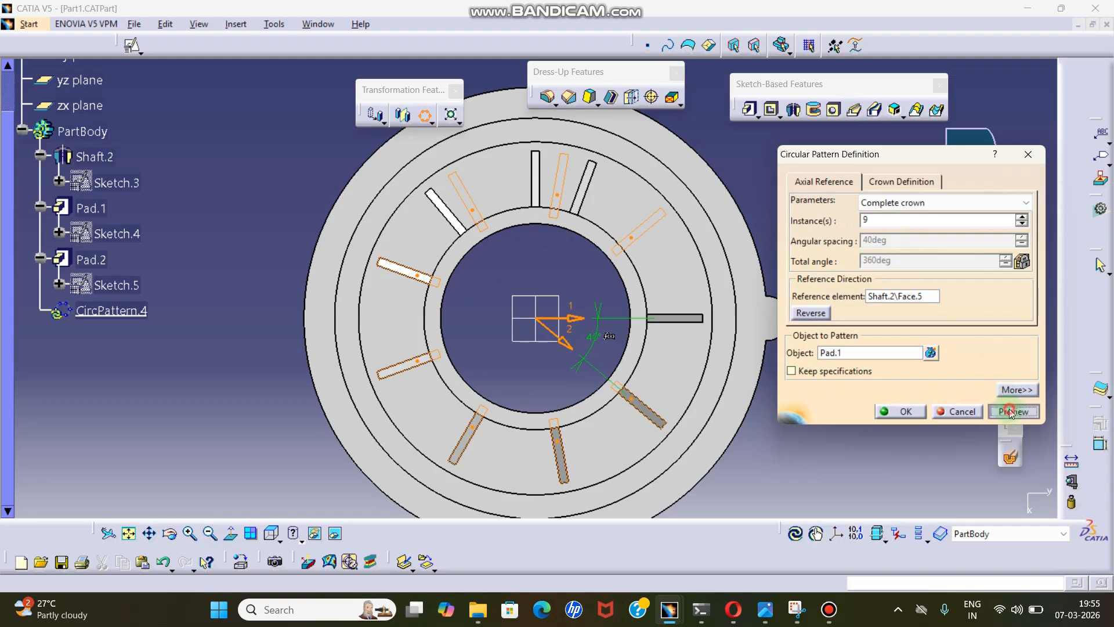
left_click(905, 411)
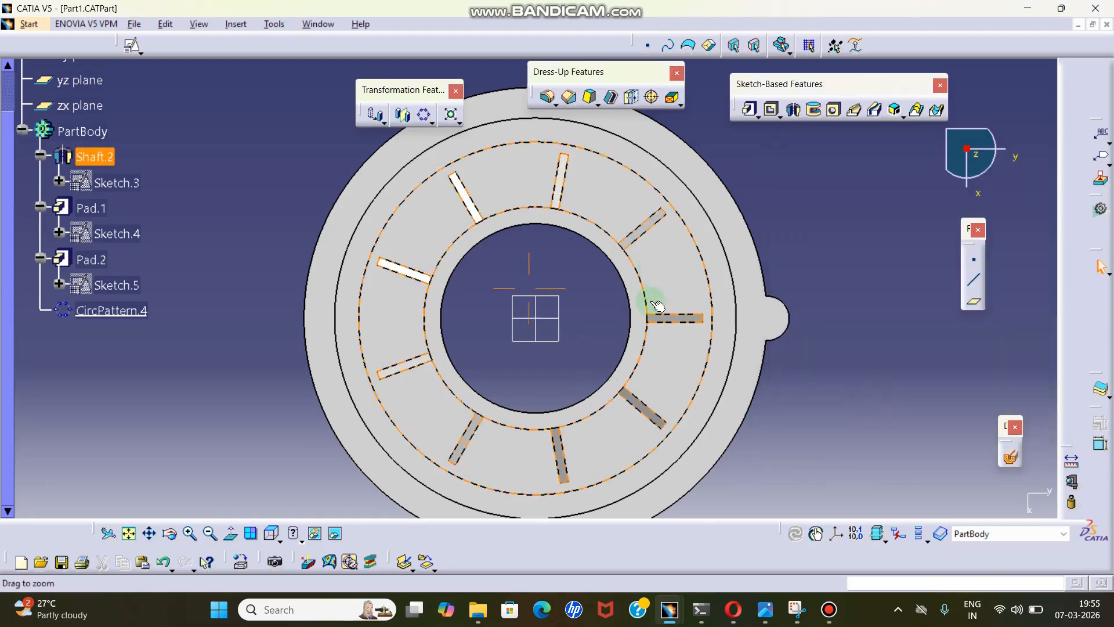
- Examine the patterned ribs in an isometric view and consult the cover's reference drawing in Snipping Tool
left_click(278, 537)
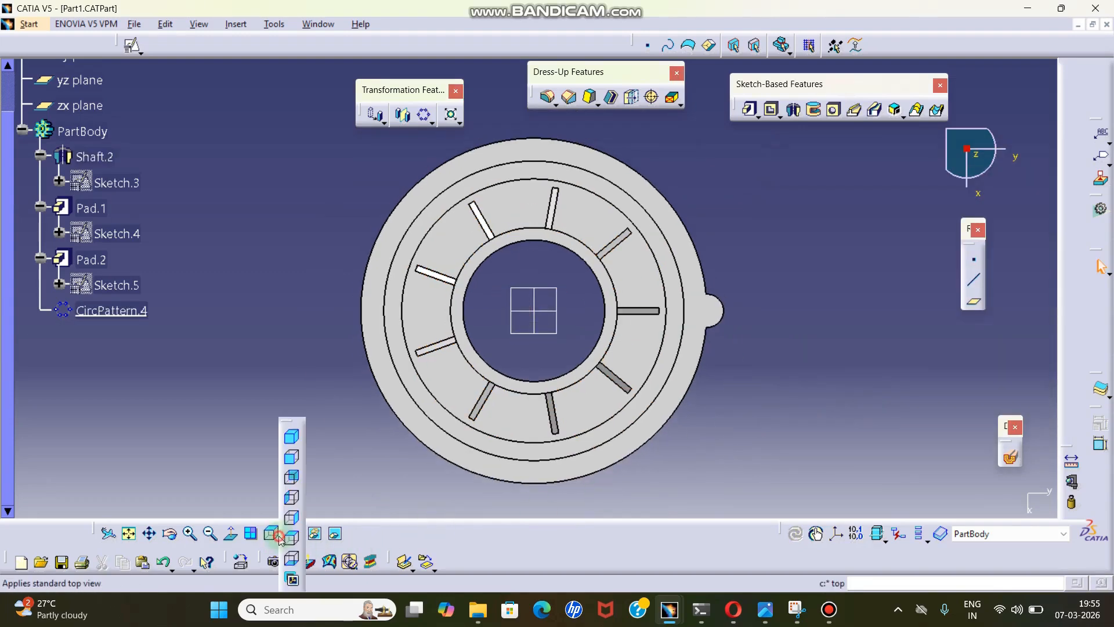
left_click(292, 440)
middle_click_drag(793, 331, 816, 232)
middle_click(811, 273)
middle_click_drag(658, 351, 855, 295)
middle_click_drag(725, 348, 788, 348)
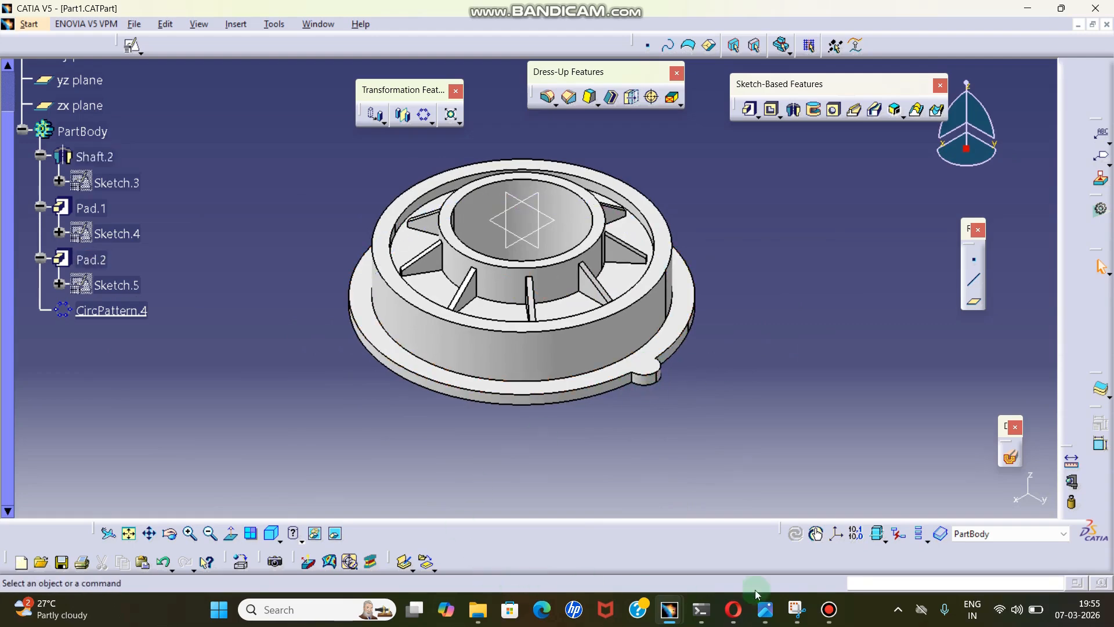
left_click(798, 608)
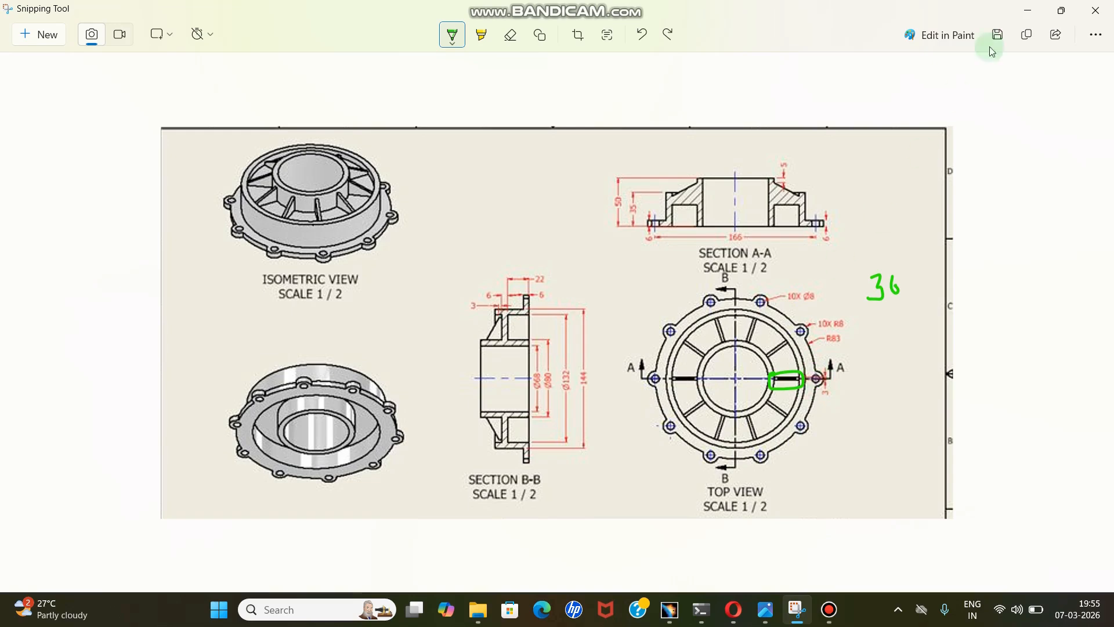
left_click(1028, 10)
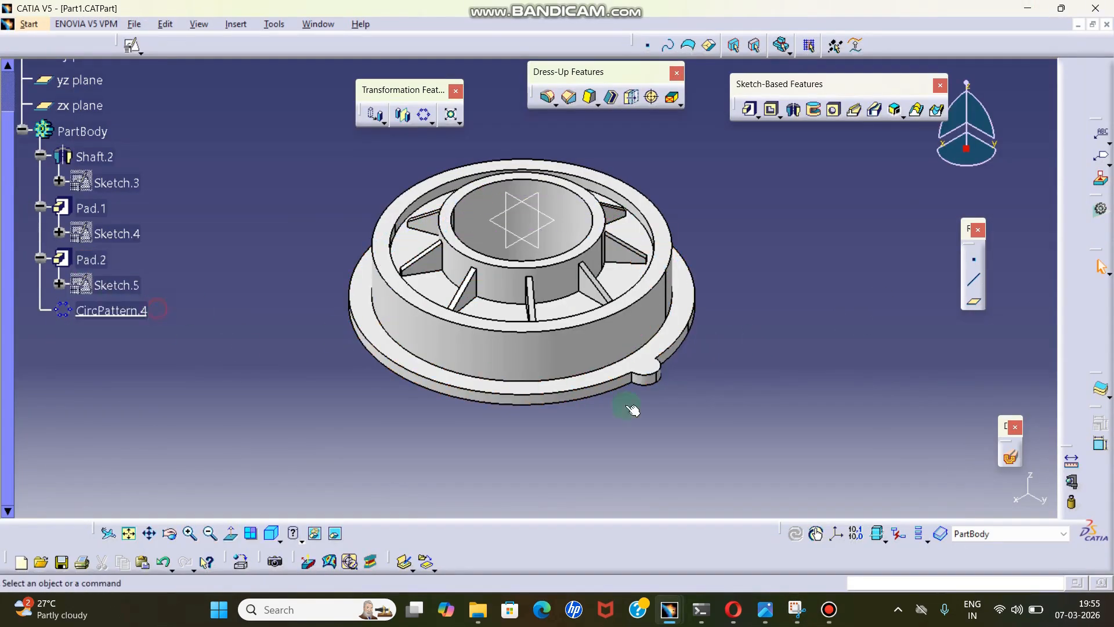
- Set up a circular pattern of the flange pad with its lug, using Complete crown parameters and 9 instances
left_click(650, 374)
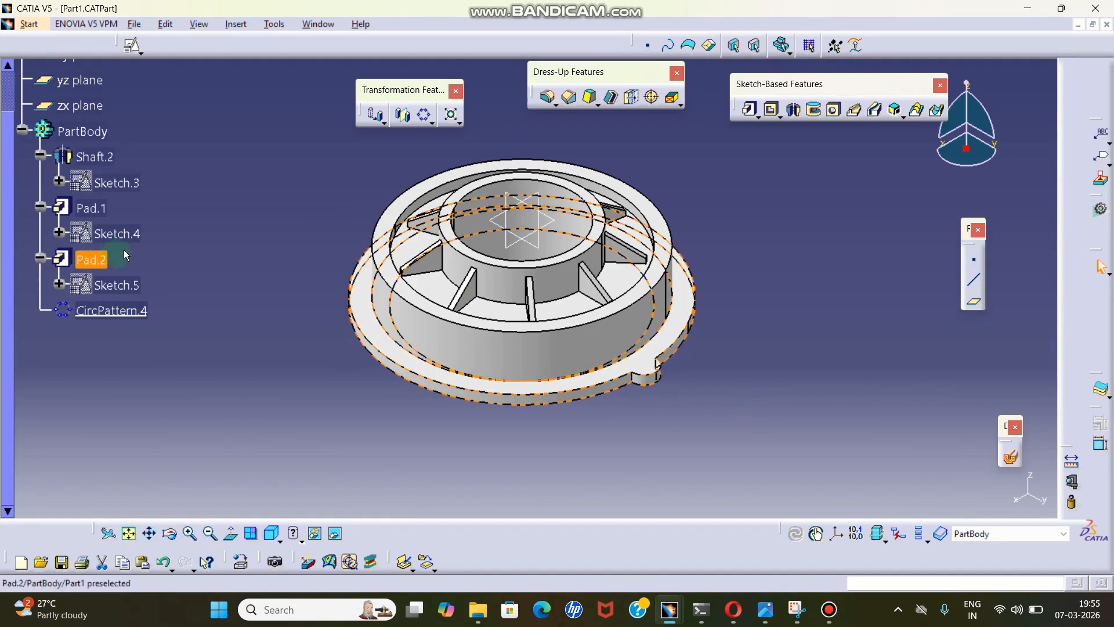
left_click(430, 116)
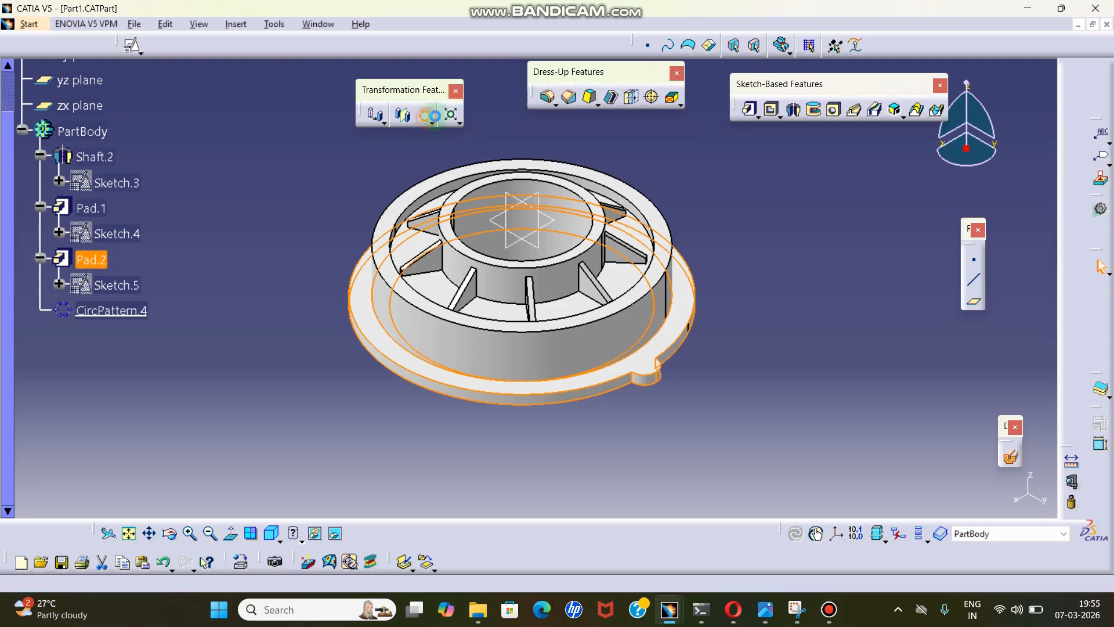
left_click(911, 203)
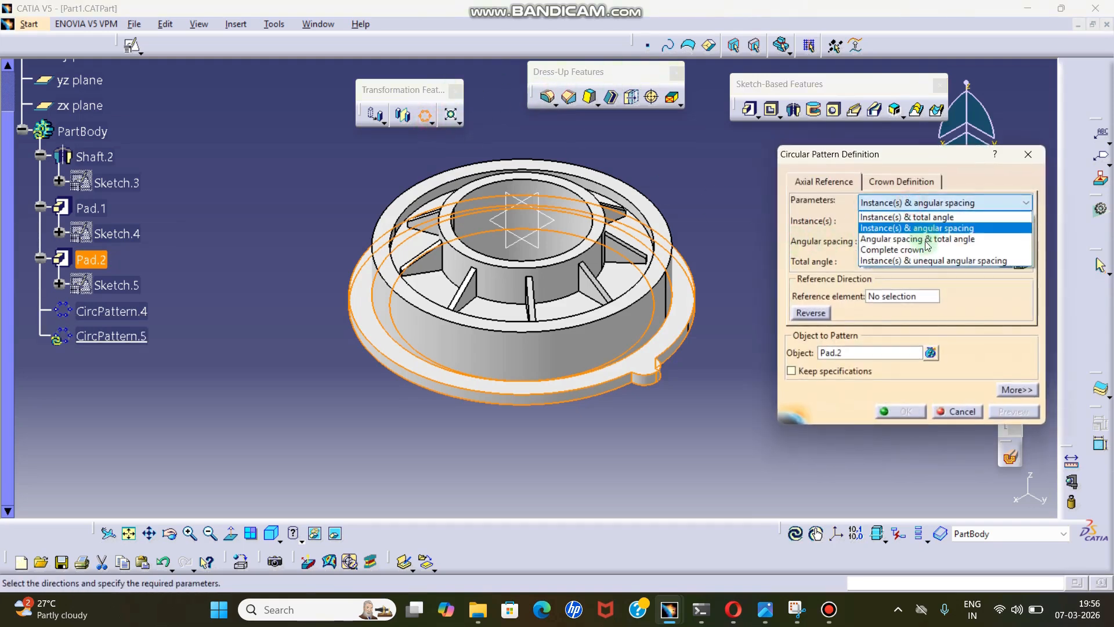
left_click(923, 249)
left_click(894, 223)
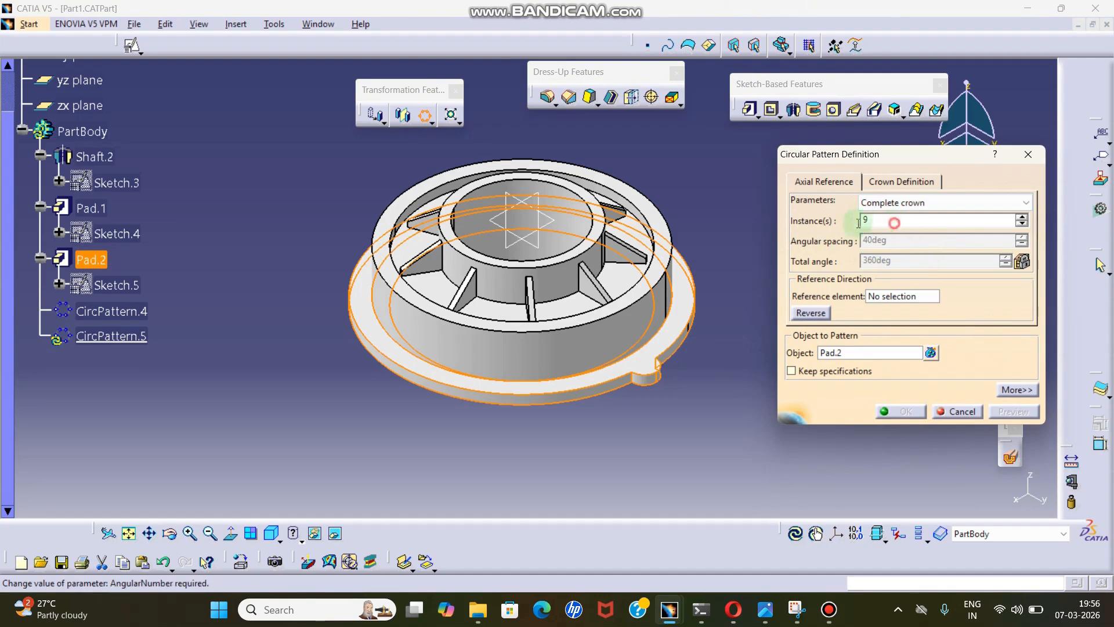
double_click(859, 223)
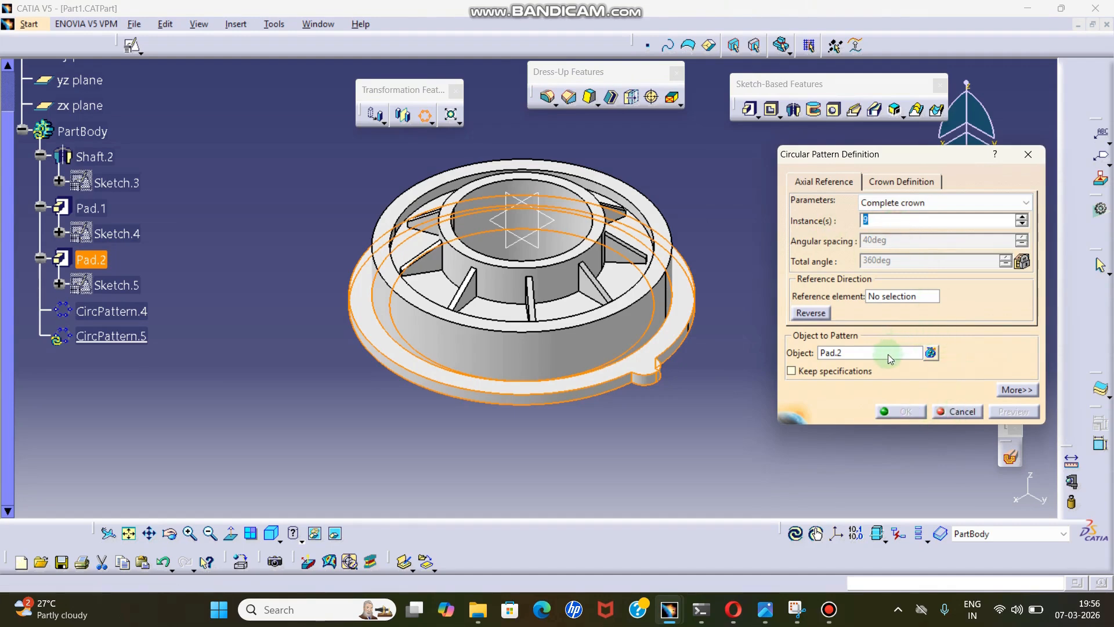
- Use a round face of the flanged shaft body as the lug pattern's reference element and create the pattern
left_click(909, 299)
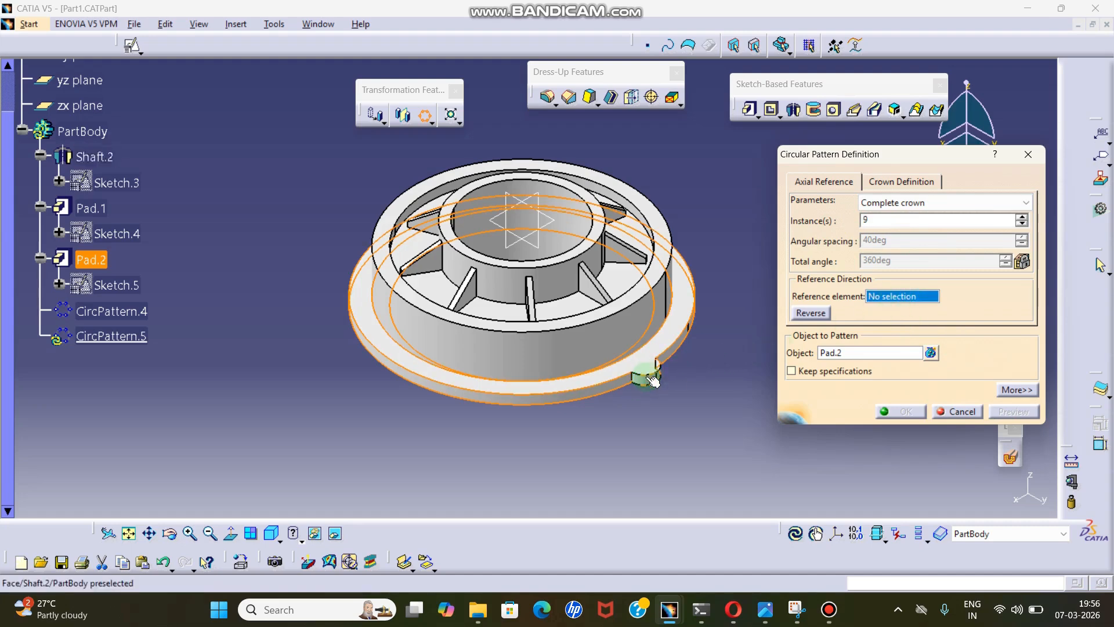
middle_click_drag(667, 342, 669, 282)
left_click(646, 445)
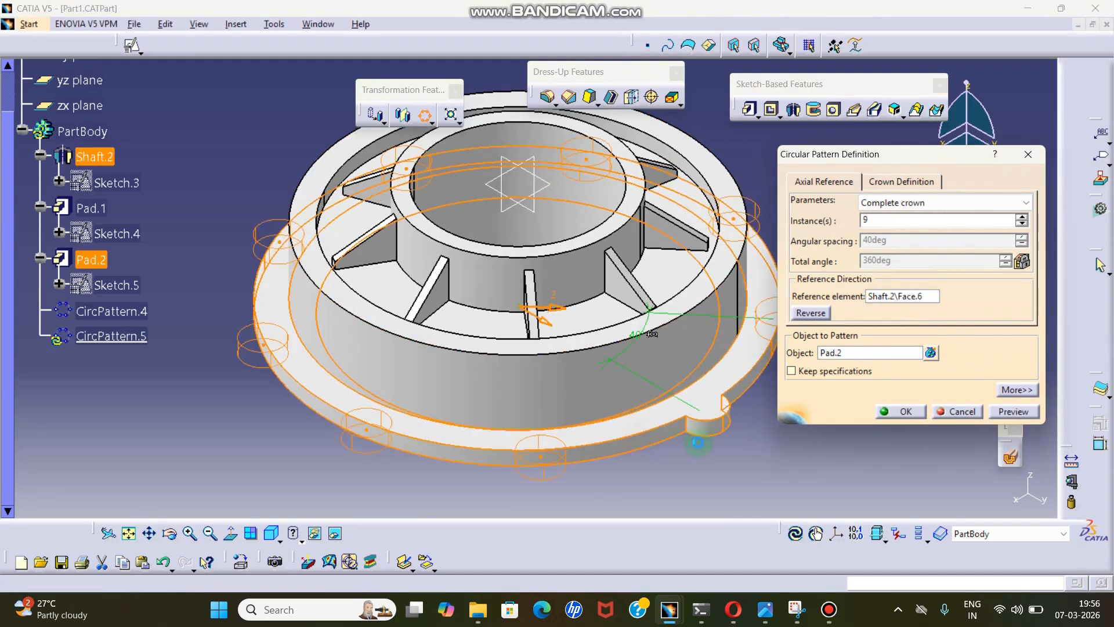
left_click(899, 410)
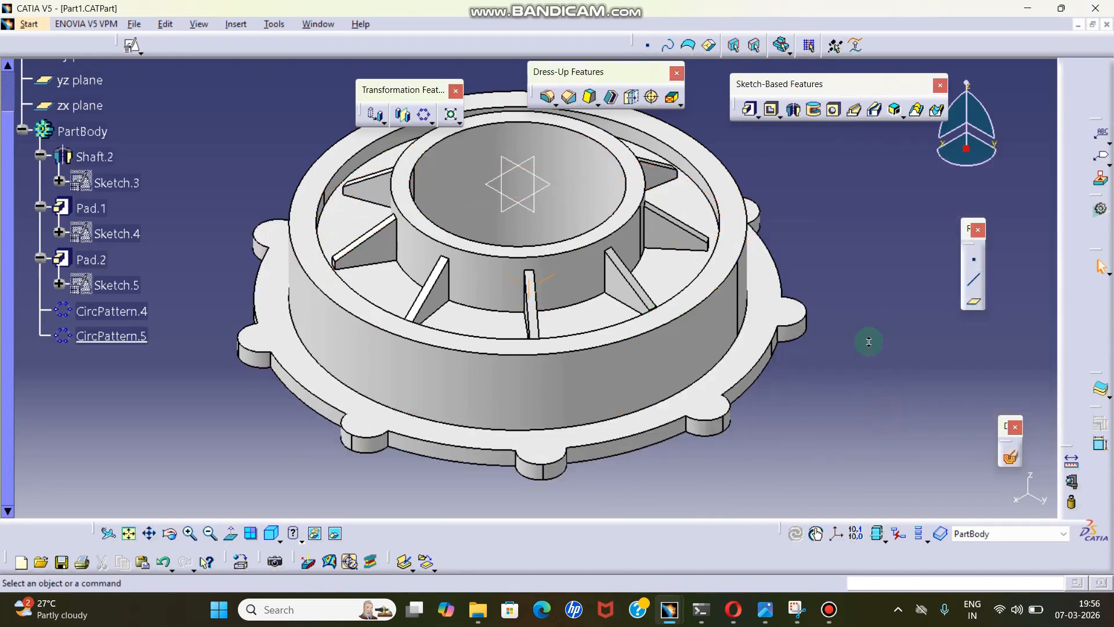
middle_click_drag(868, 341, 709, 358)
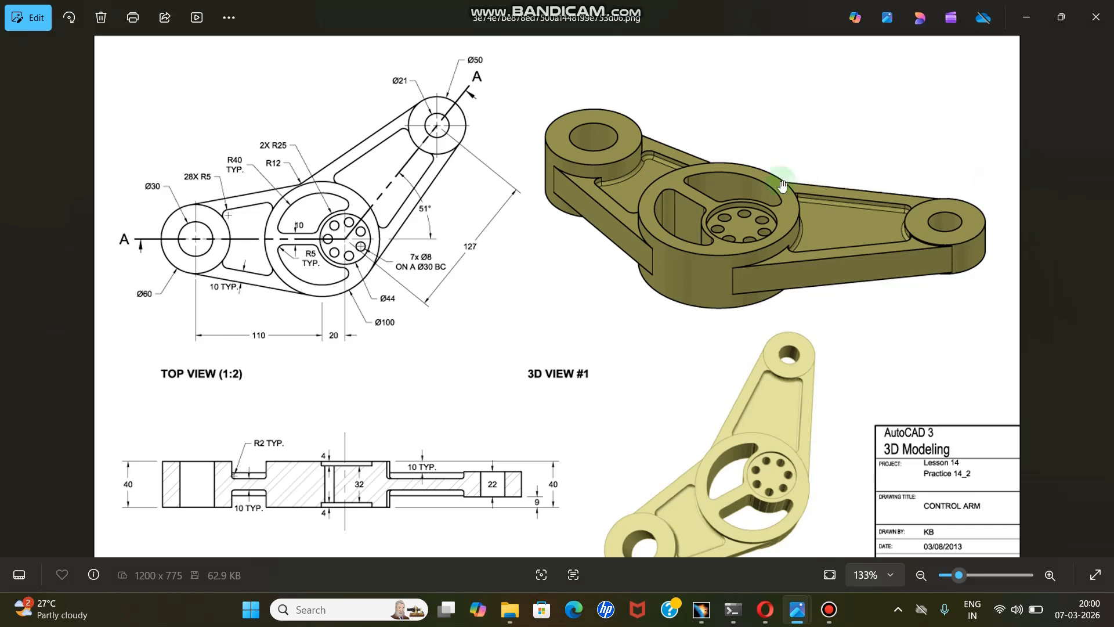
- Examine the hole circle on the control arm drawing, then switch to CATIA V5 and inspect the control arm's small hole
scroll(777, 192, "up", 2)
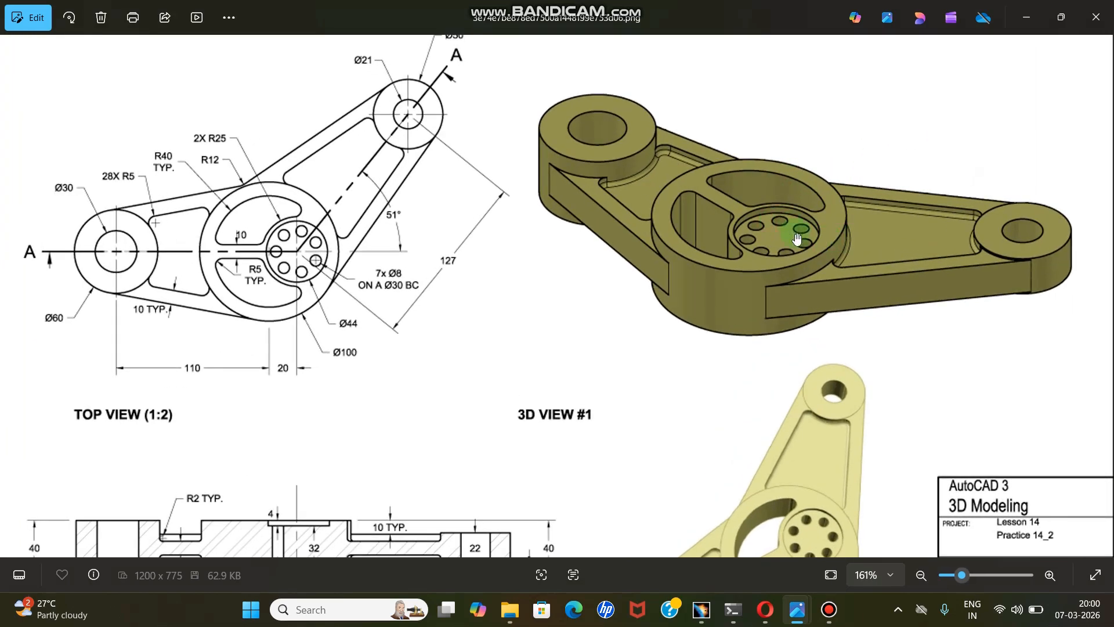
scroll(796, 238, "up", 2)
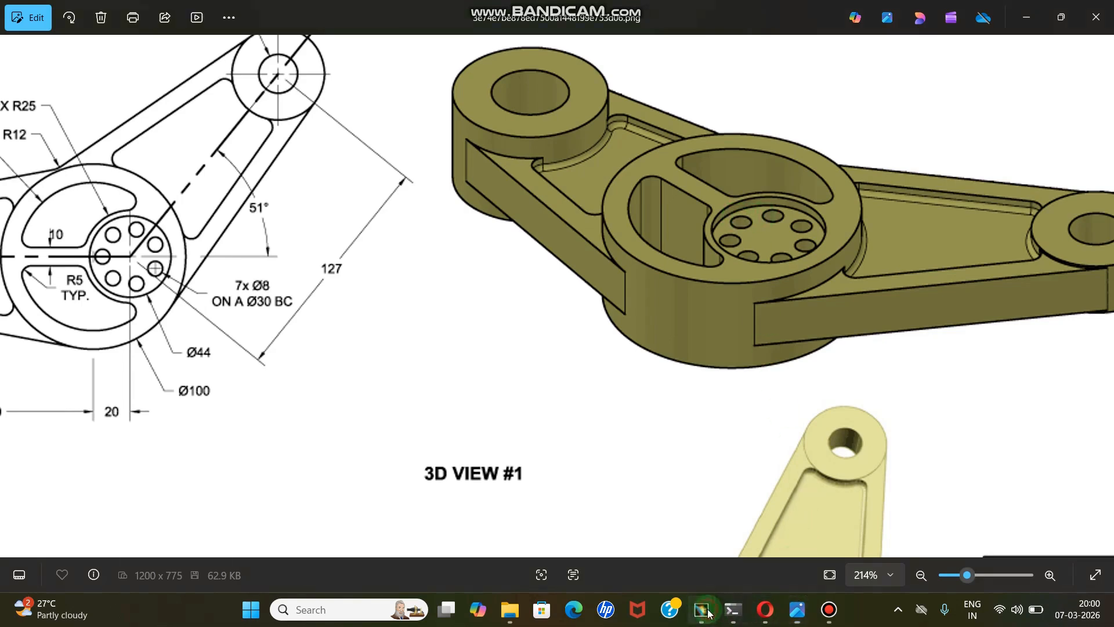
mouse_move(701, 609)
left_click(733, 546)
left_click(577, 307)
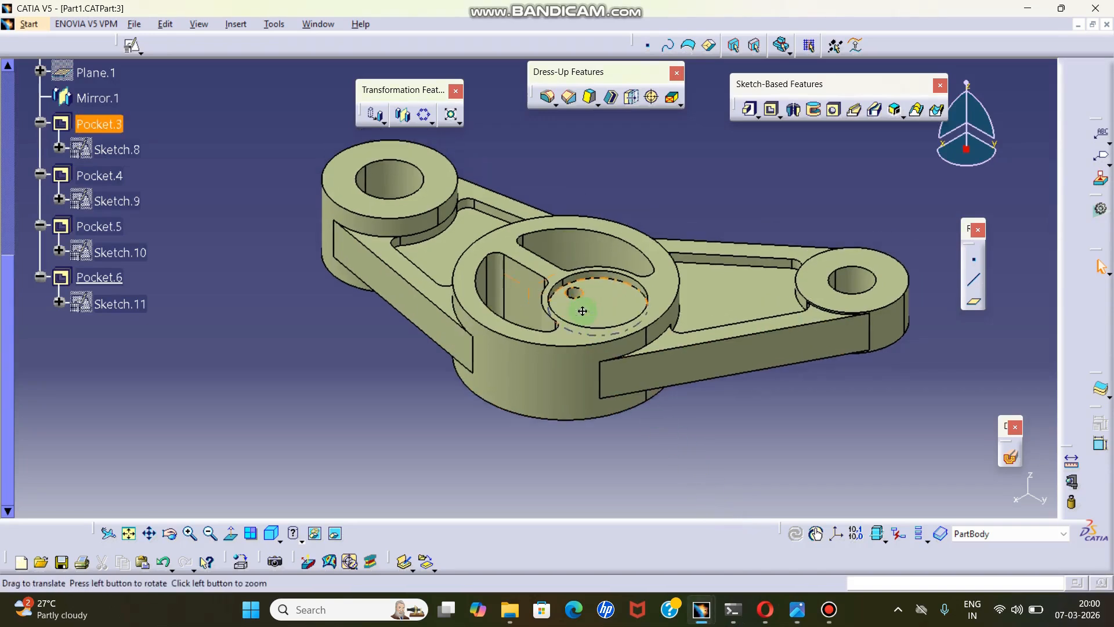
middle_click_drag(590, 290, 583, 318)
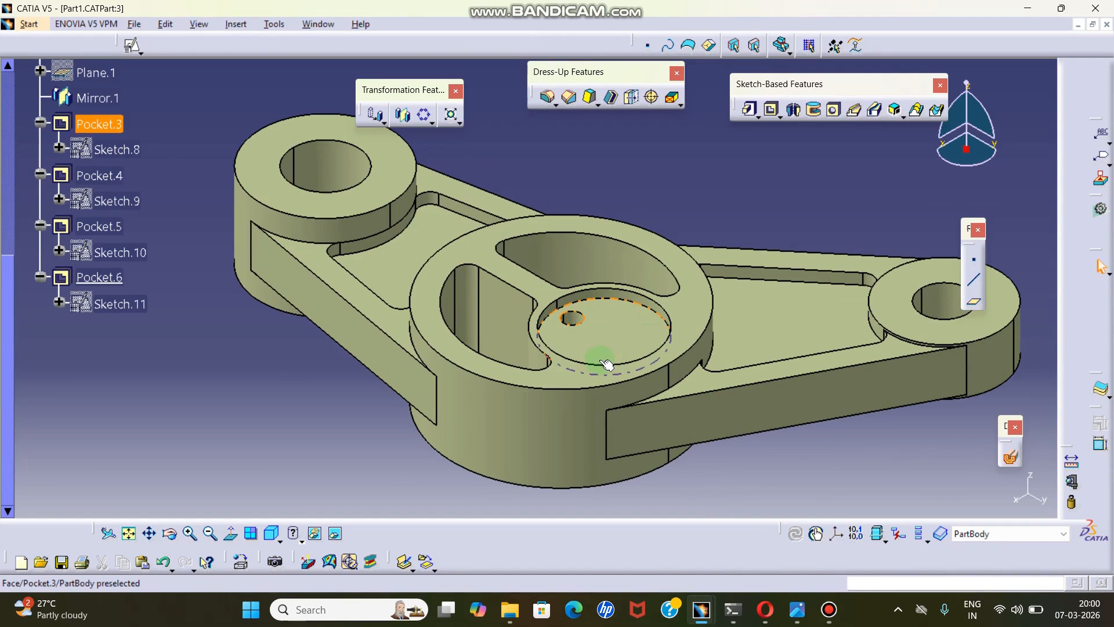
middle_click_drag(616, 227, 601, 235, "ctrl")
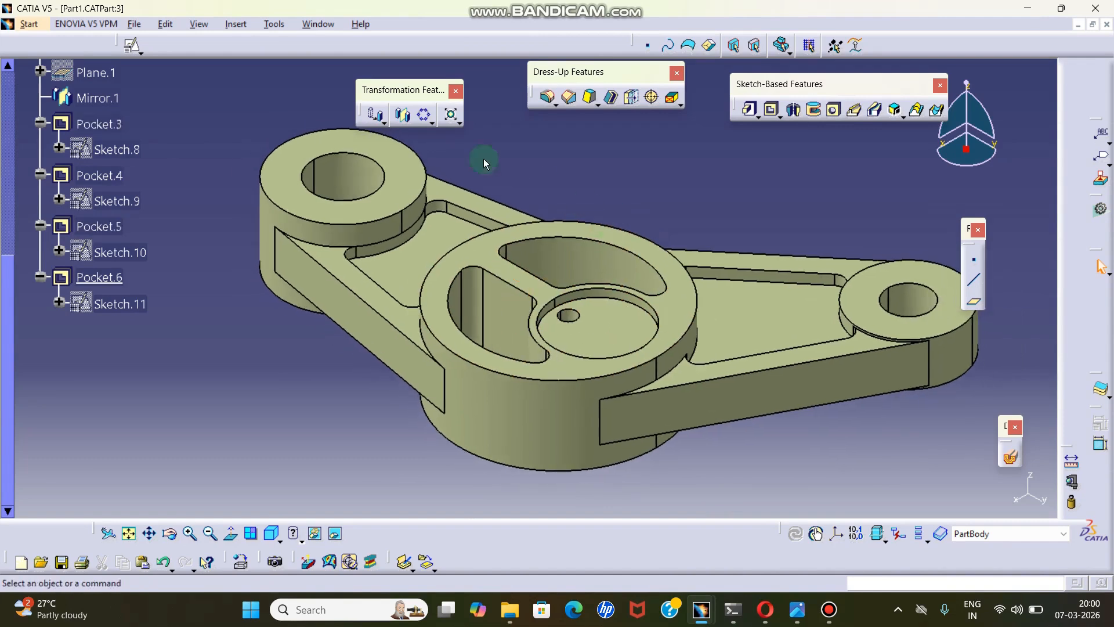
- Start a circular pattern with the small through hole in the round recess as the object to pattern
left_click(427, 118)
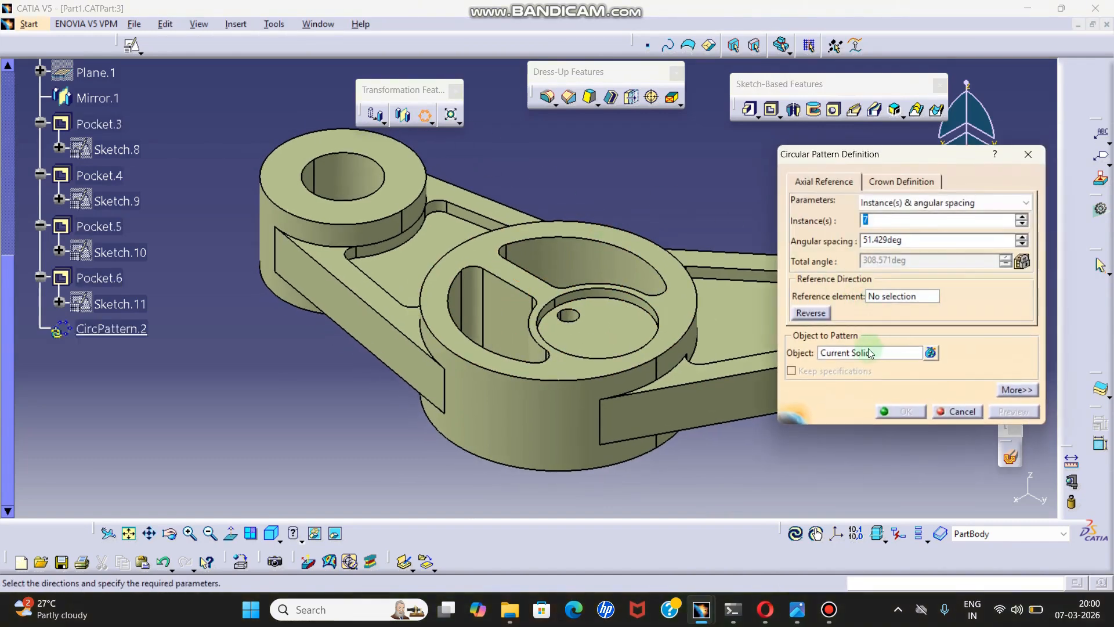
left_click(868, 351)
middle_click_drag(602, 342, 607, 300, "ctrl")
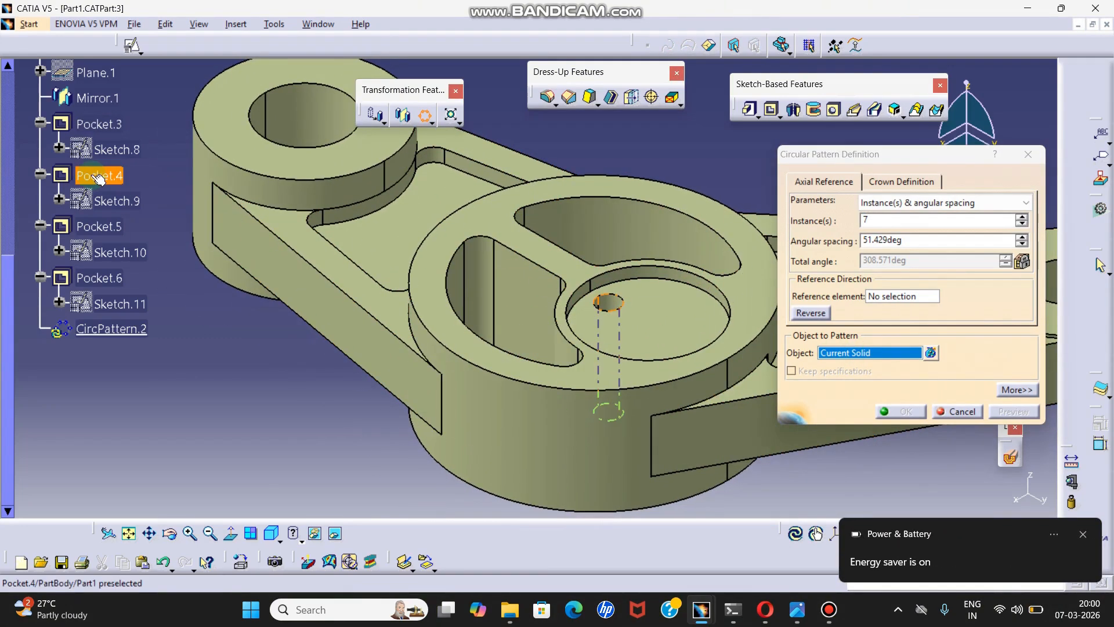
left_click(607, 302)
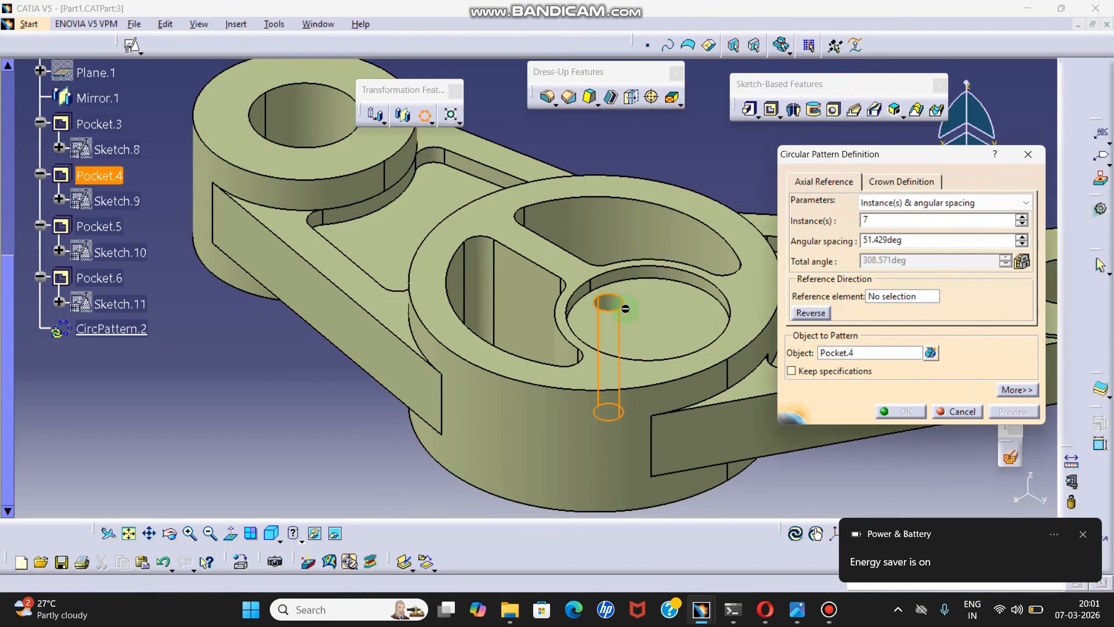
- Try patterning the hole about the large boss's outer face with Complete crown and 7 instances, preview it, and discard the pattern
left_click(893, 294)
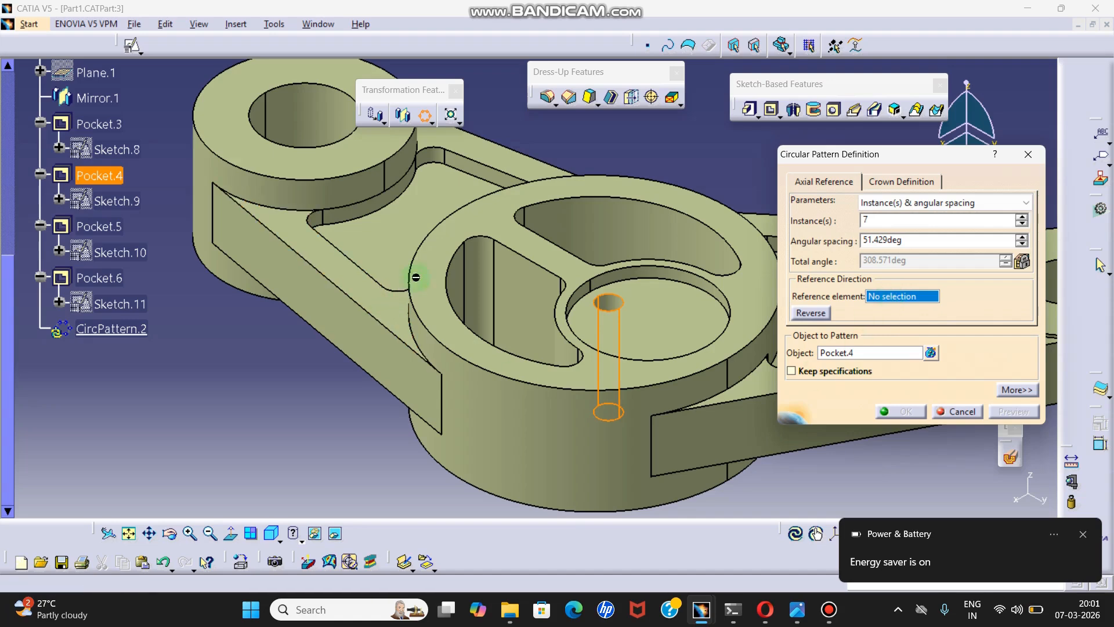
middle_click_drag(416, 277, 510, 402, "ctrl")
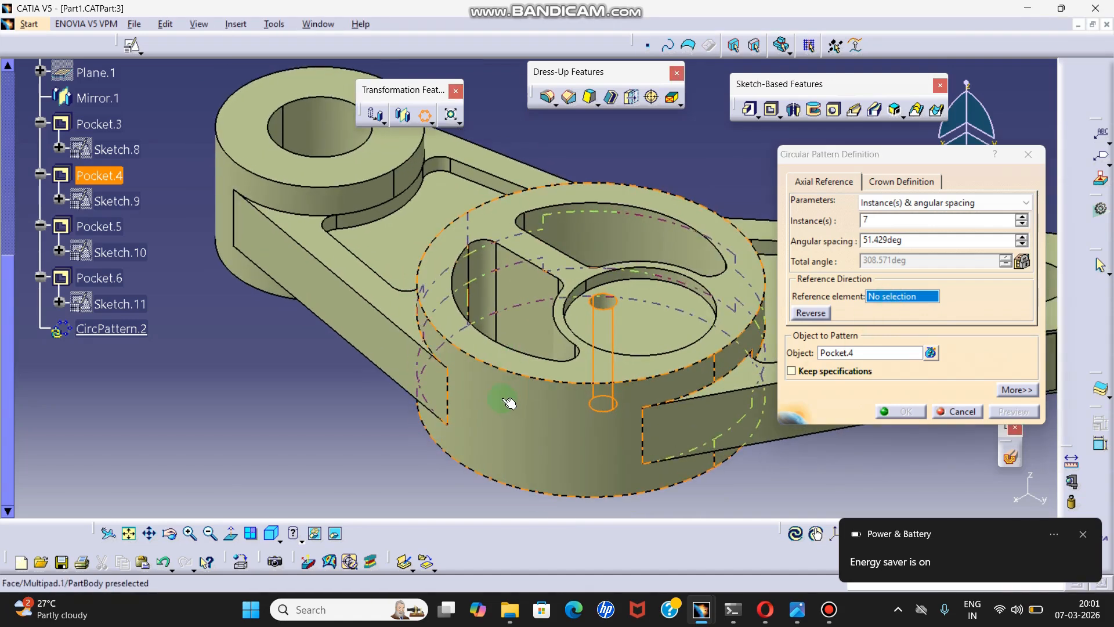
left_click(499, 397)
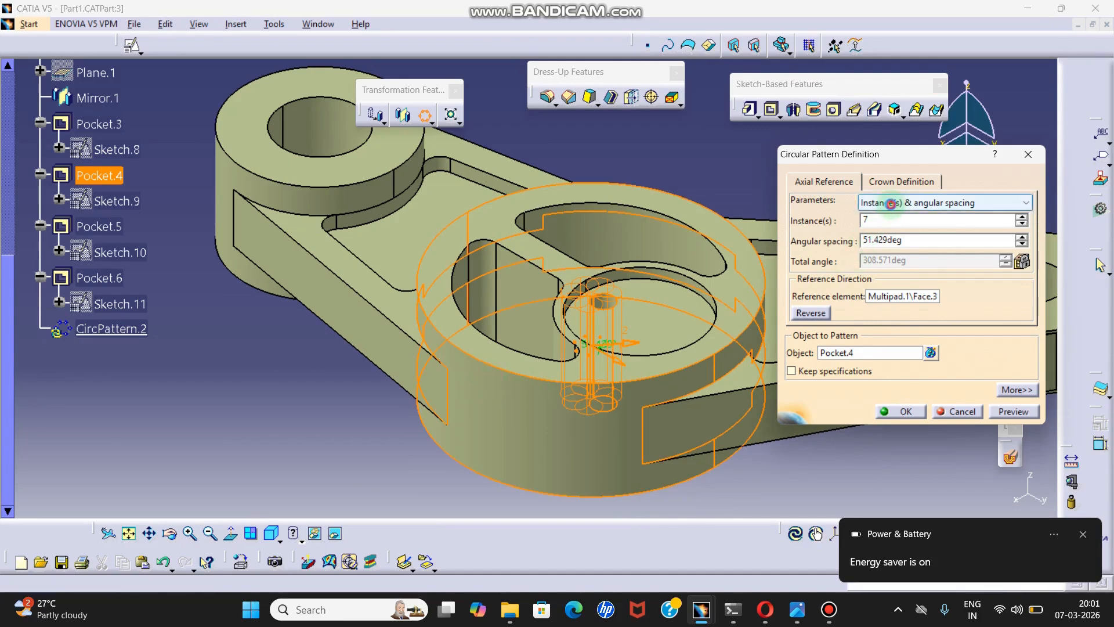
left_click(903, 203)
left_click(903, 250)
double_click(894, 219)
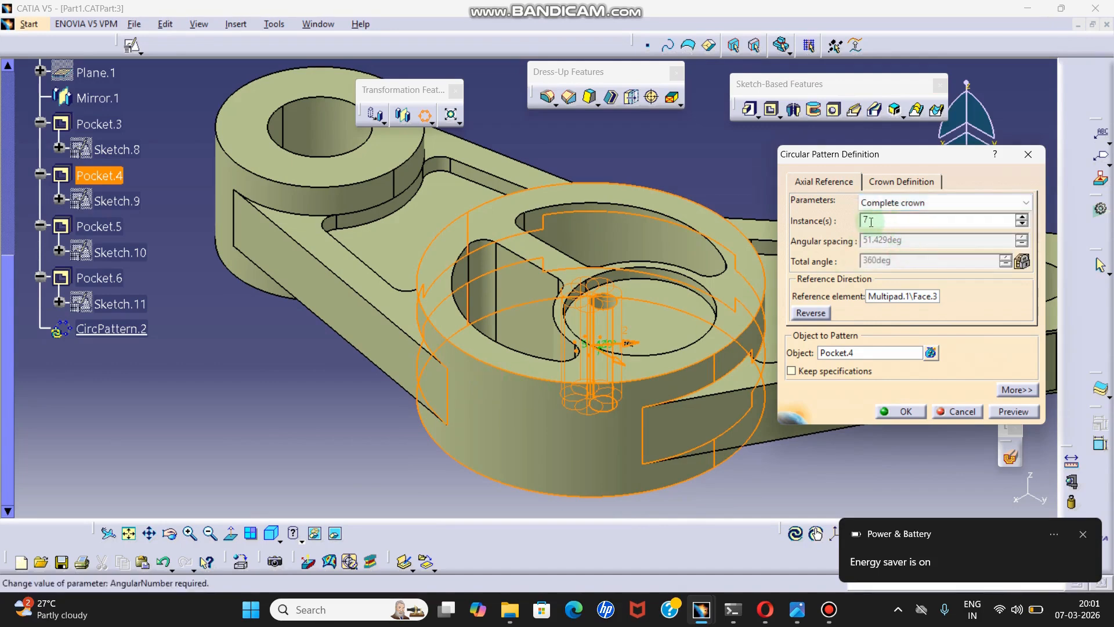
type("7")
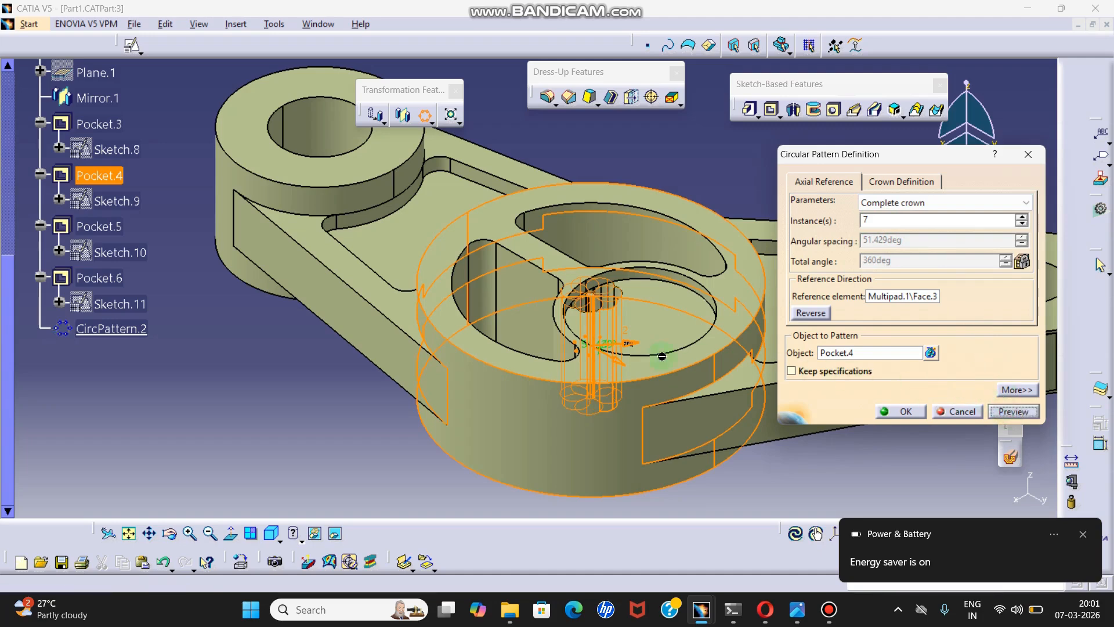
middle_click_drag(576, 390, 623, 277)
left_click(1025, 158)
- Examine the small hole, the round recess and the surrounding boss to compare possible rotation references for the hole pattern
left_click(582, 303)
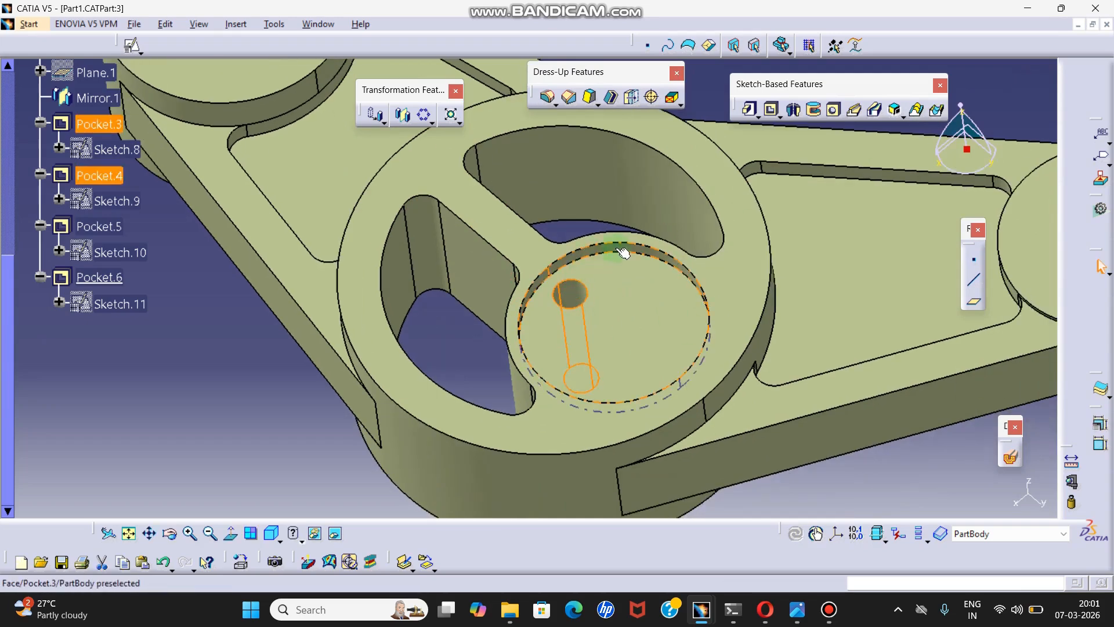
left_click(605, 271)
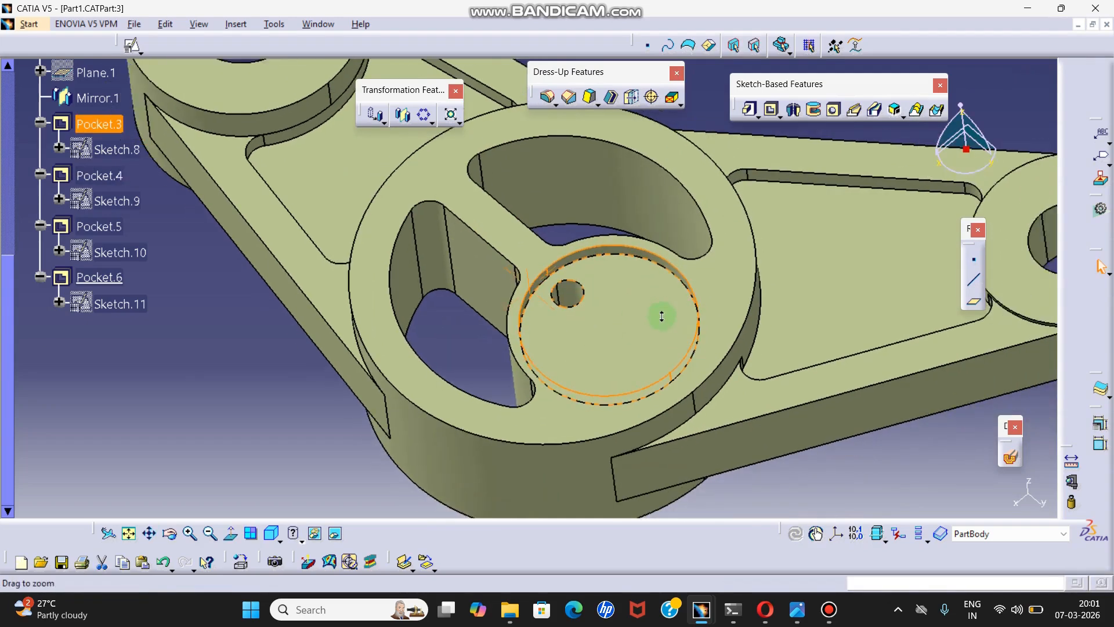
middle_click_drag(659, 315, 565, 439)
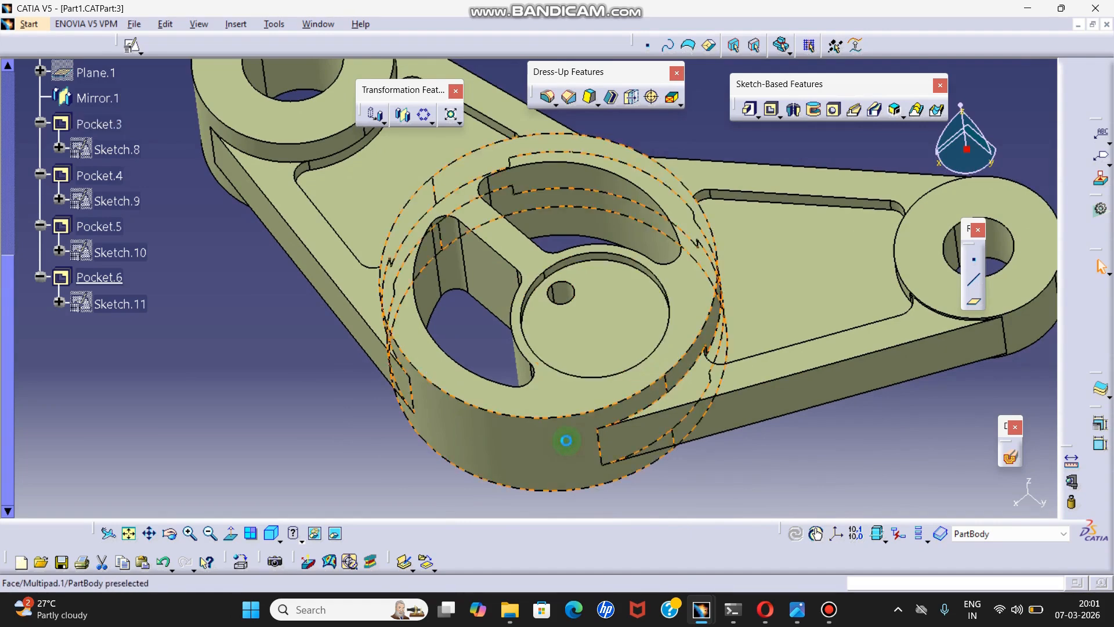
left_click(791, 495)
left_click(547, 185)
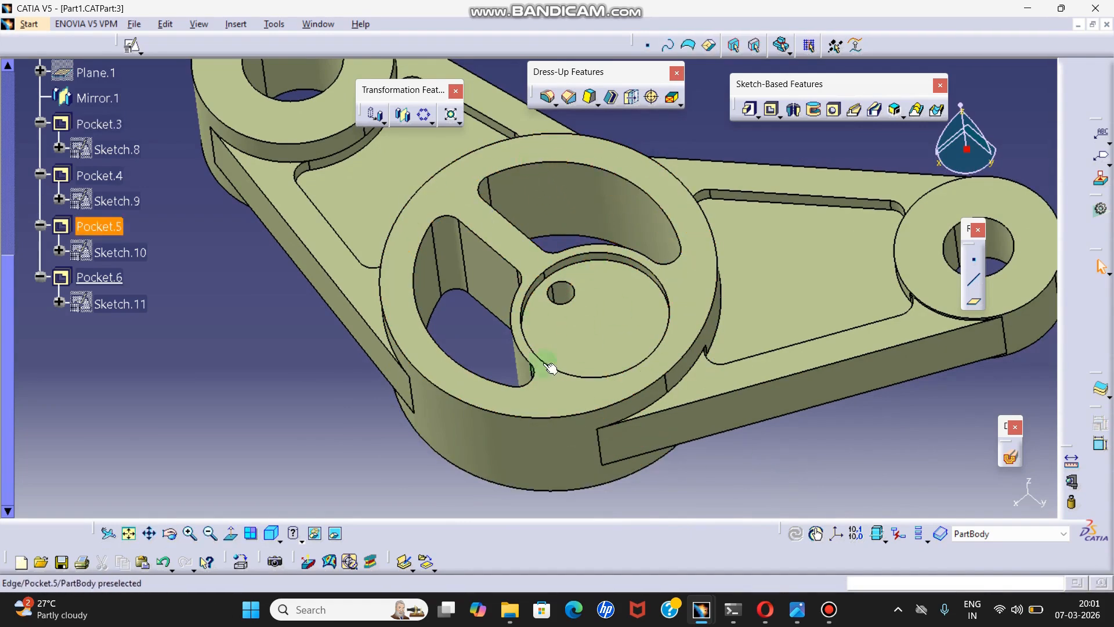
middle_click_drag(550, 367, 651, 251)
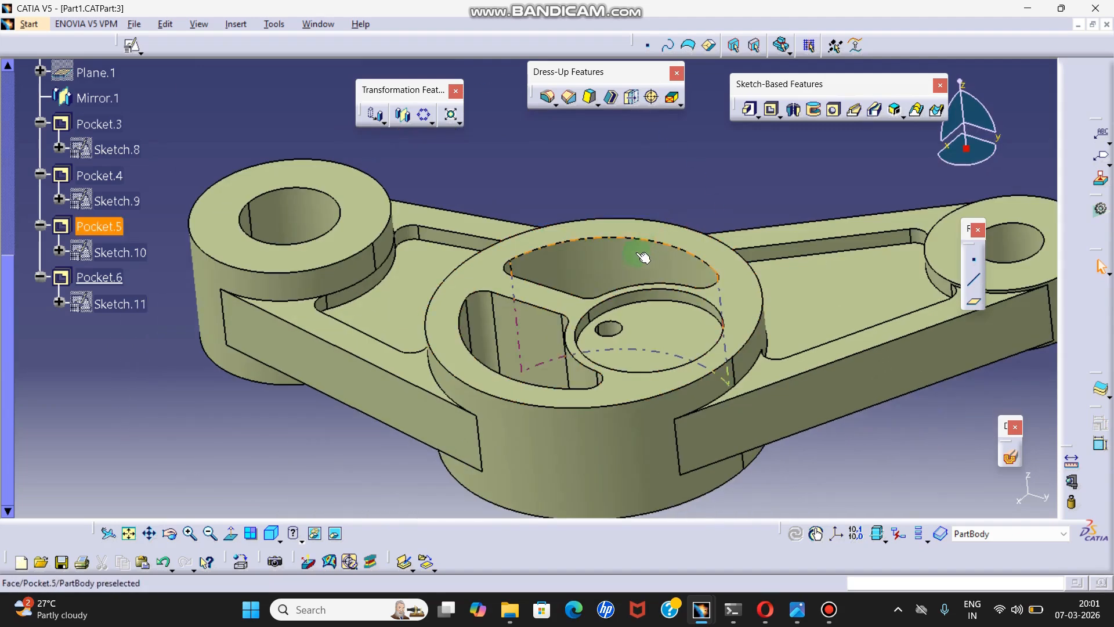
left_click(622, 301)
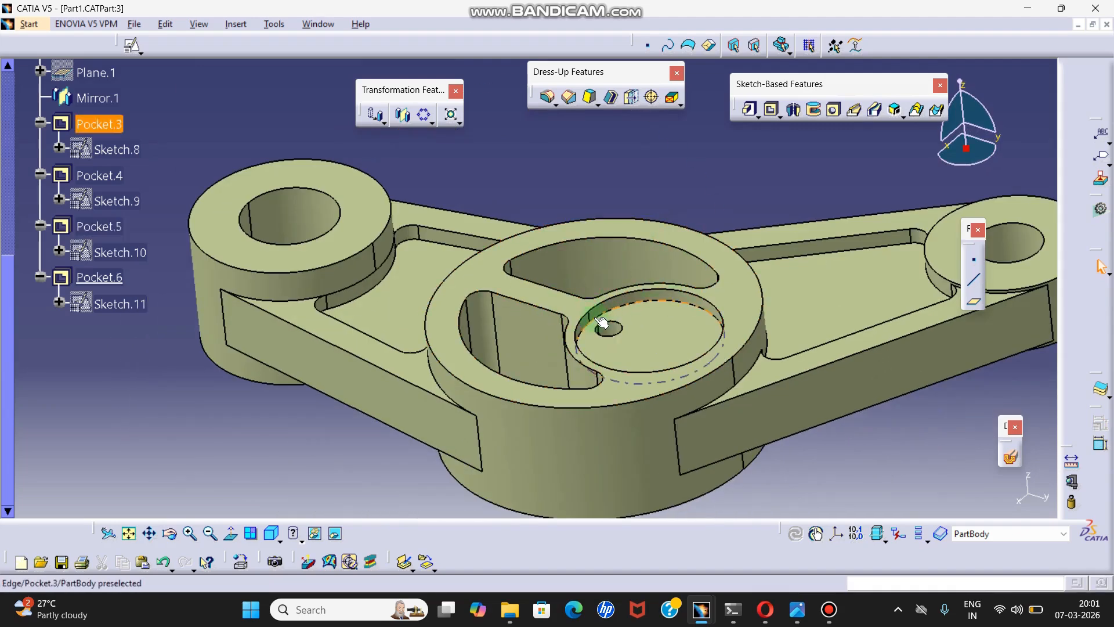
- Start a circular pattern of the small through hole, using the round recess's side wall as the rotation reference
left_click(279, 540)
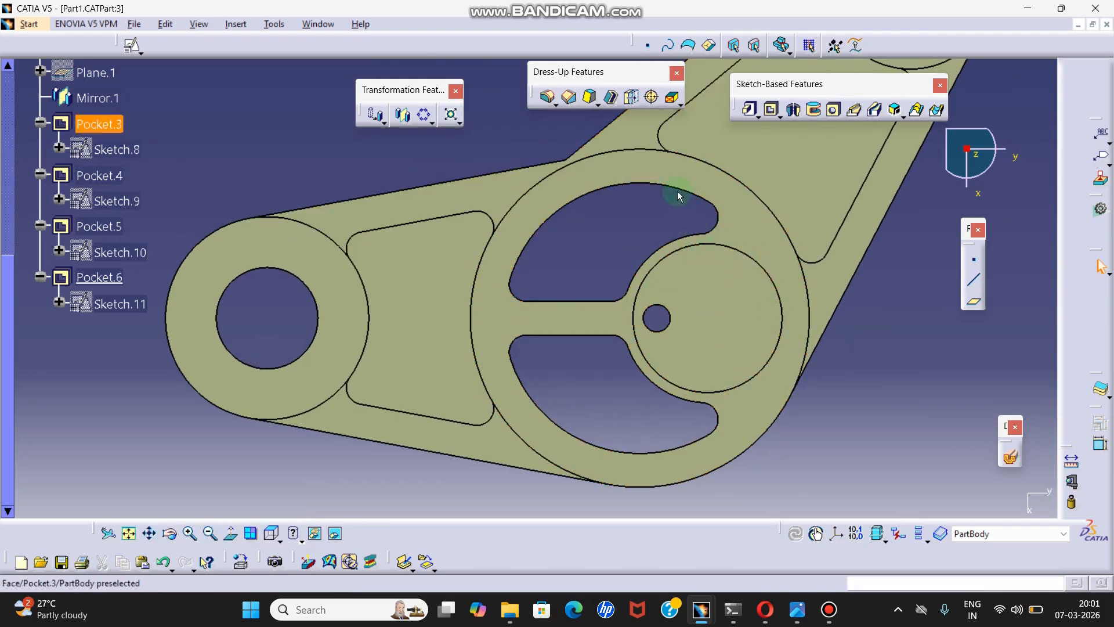
middle_click_drag(587, 224, 649, 186)
left_click(403, 116)
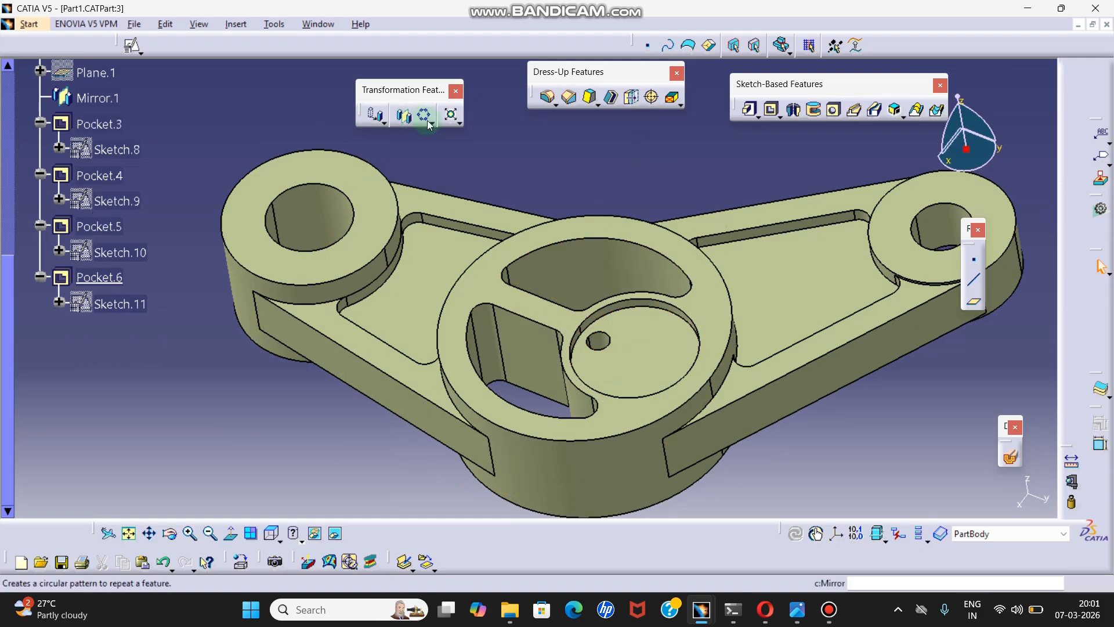
left_click(425, 116)
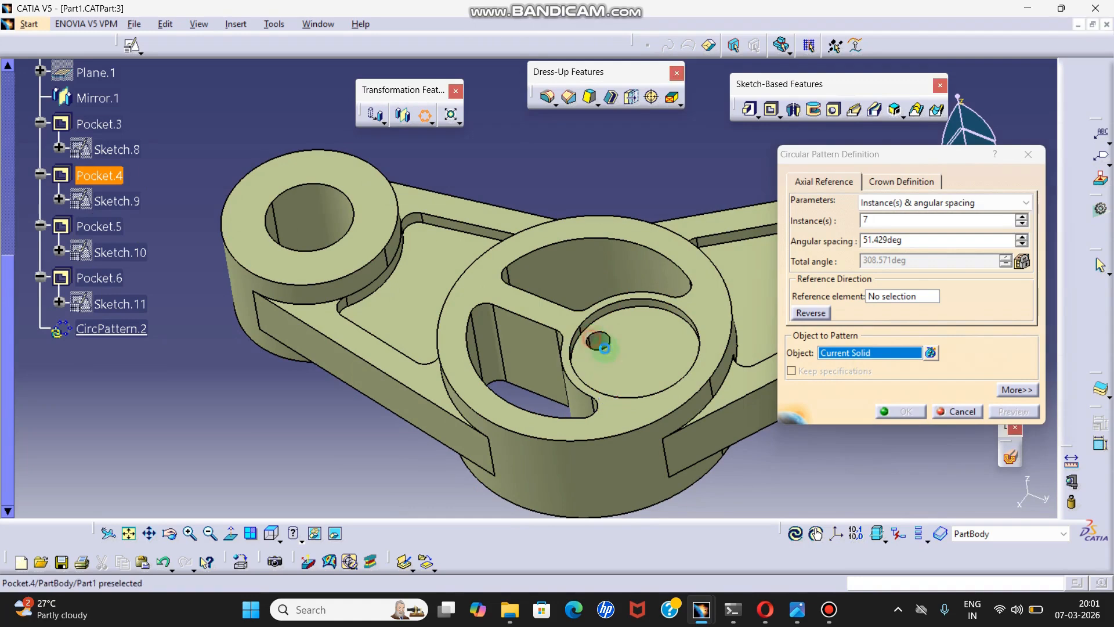
left_click(600, 346)
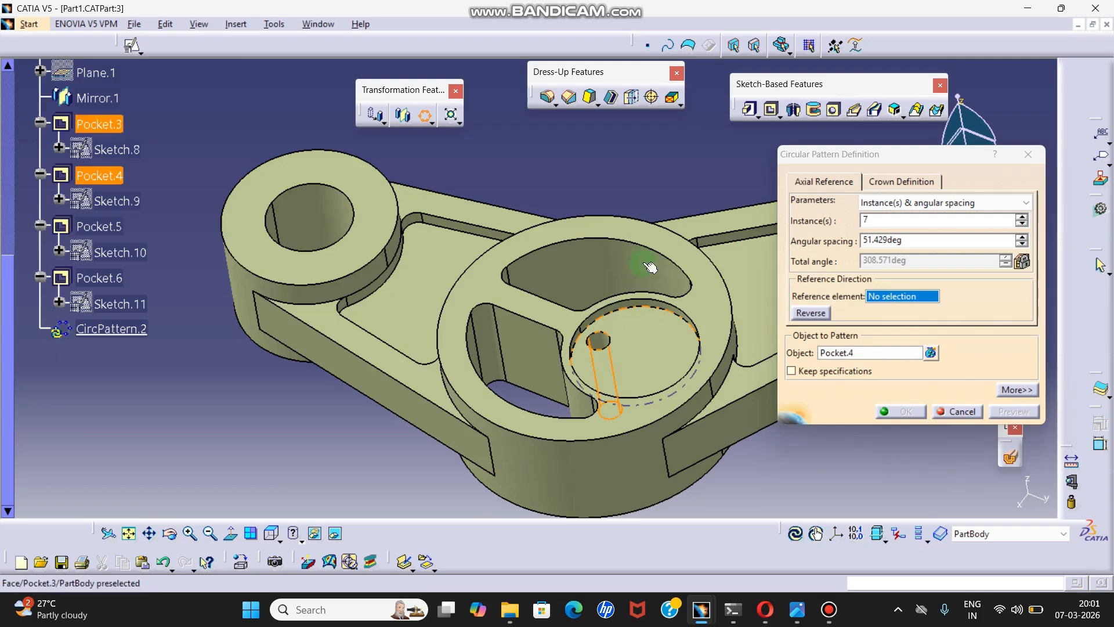
middle_click_drag(652, 267, 576, 386)
left_click(599, 268)
- Set the hole pattern to Complete crown with 7 instances, preview it, and create the pattern
left_click(938, 204)
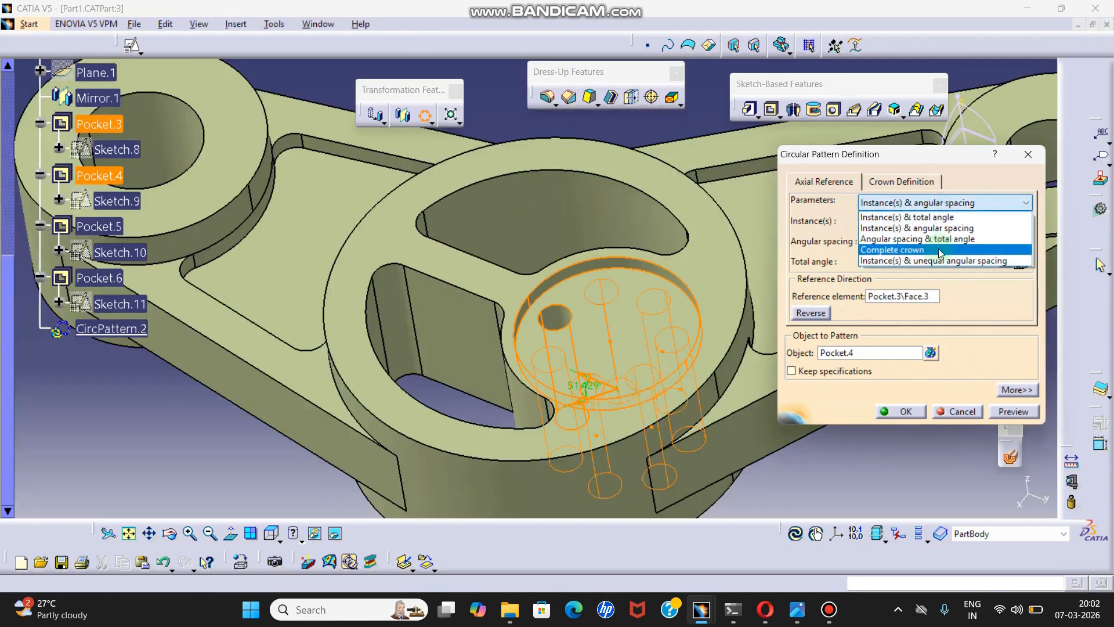
left_click(925, 248)
left_click(891, 220)
left_click_drag(892, 220, 837, 225)
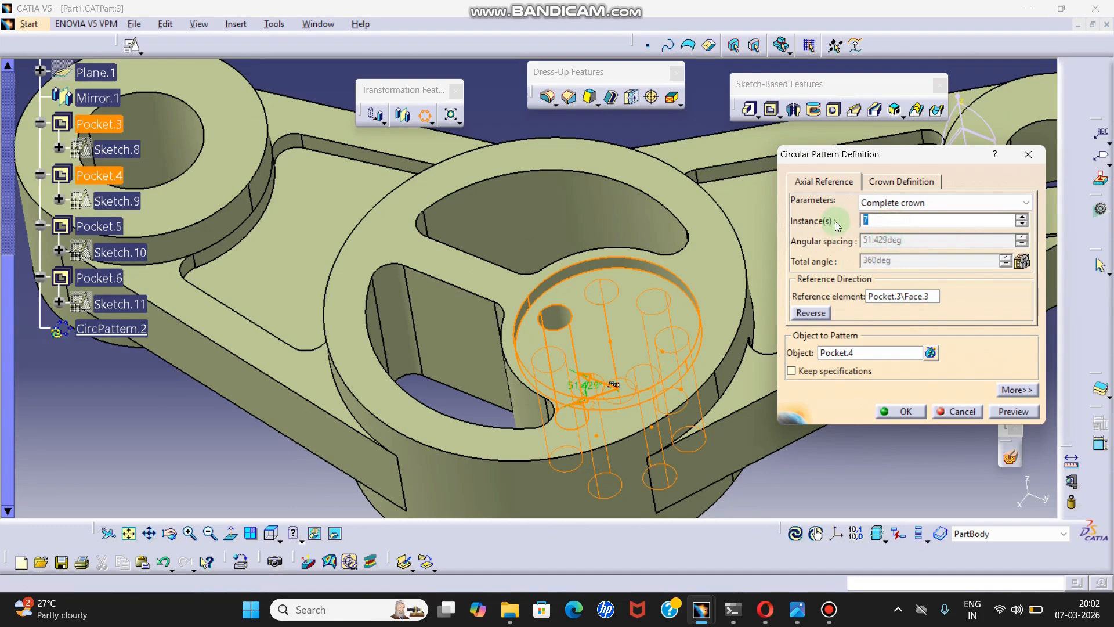
left_click(1012, 411)
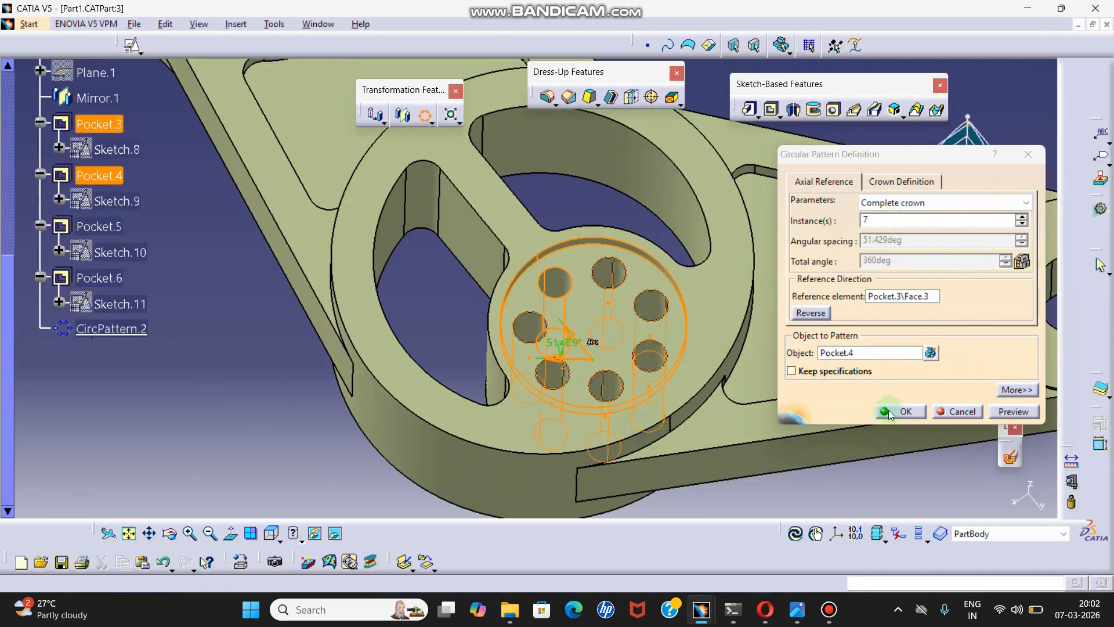
left_click(889, 411)
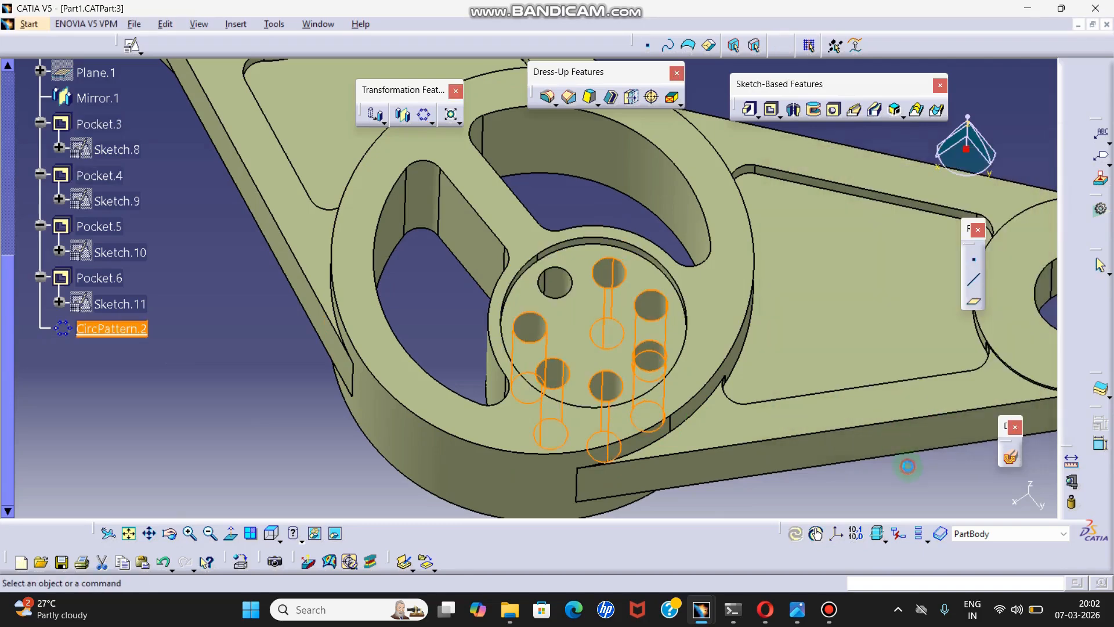
middle_click_drag(774, 315, 665, 193)
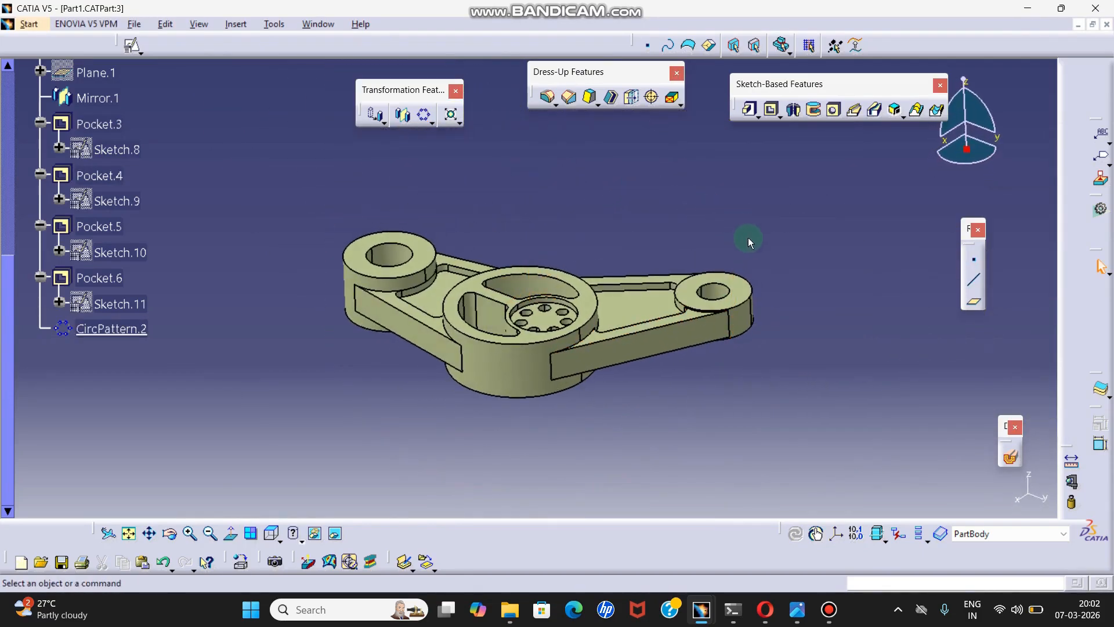